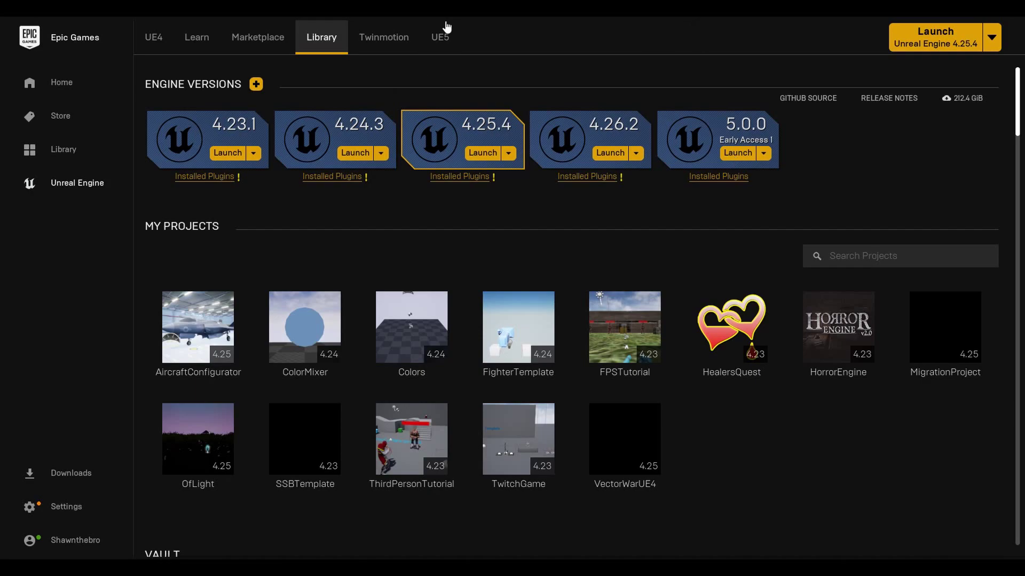
Step: Launch Unreal Engine 5.0.0 Early Access from the Epic Games Launcher Library
click(445, 44)
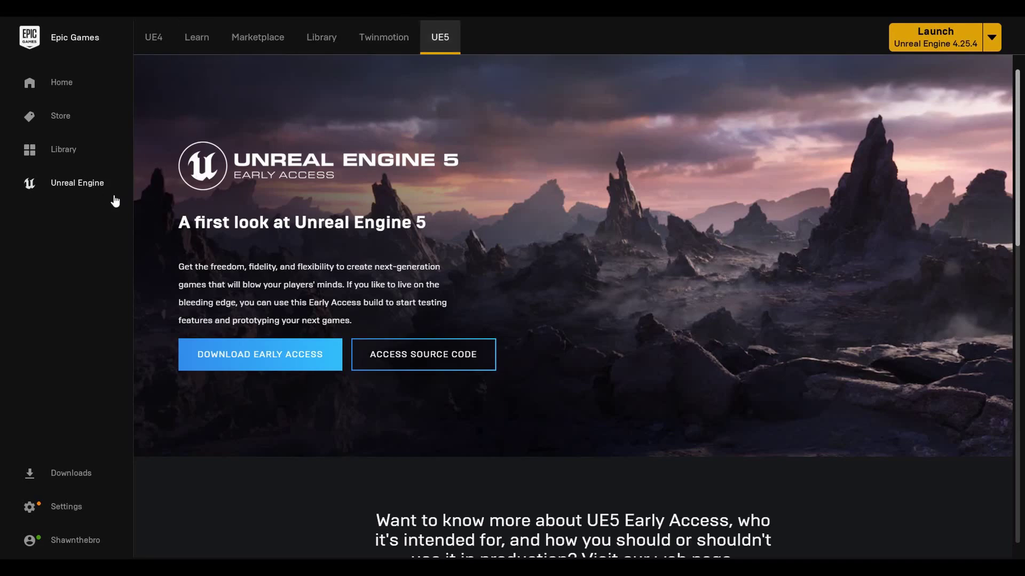
click(322, 37)
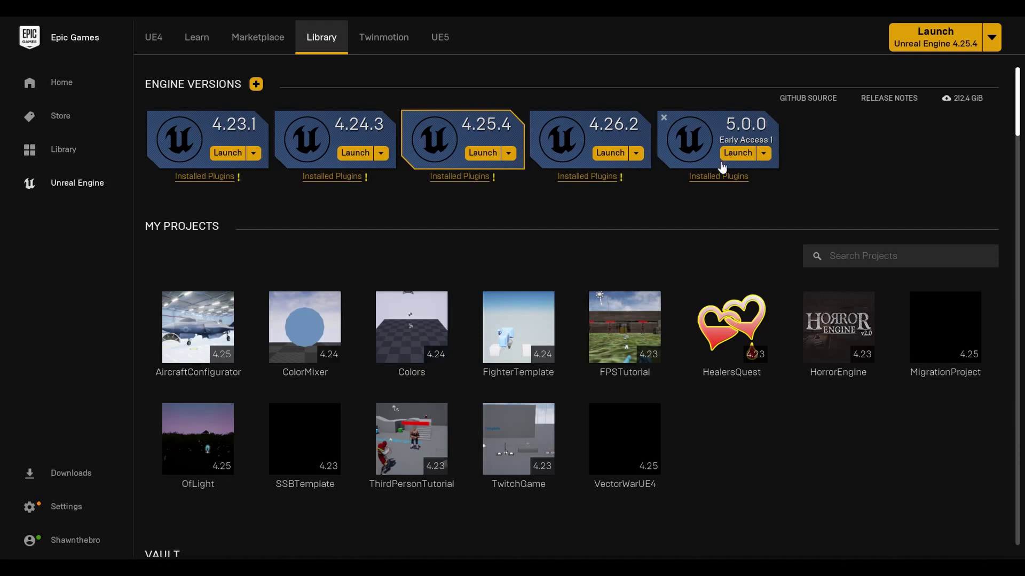
click(735, 154)
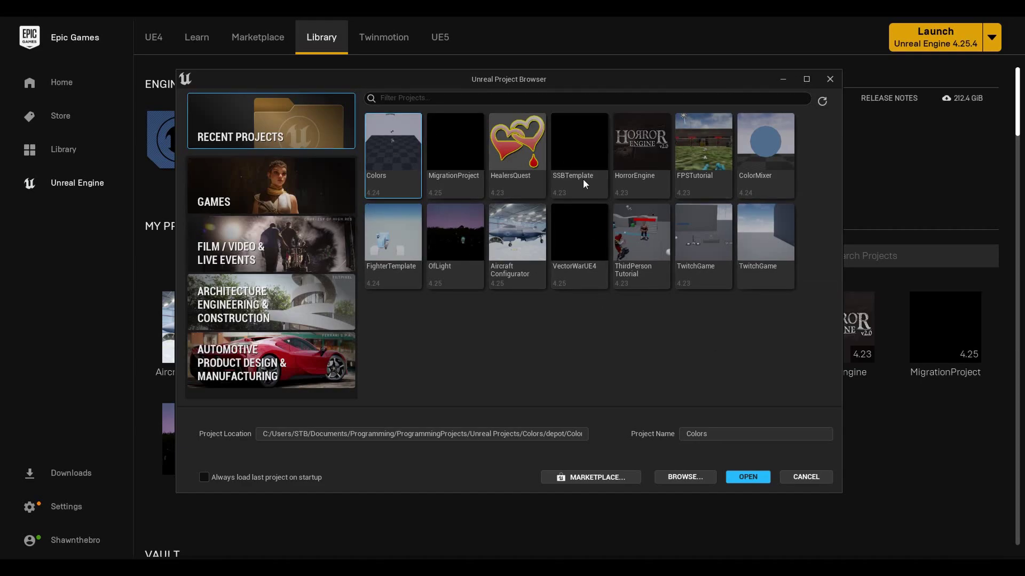
Step: Browse the Games, Film/Video, Architecture and Automotive template categories, finishing on Games
mouse_move(463, 183)
mouse_move(632, 244)
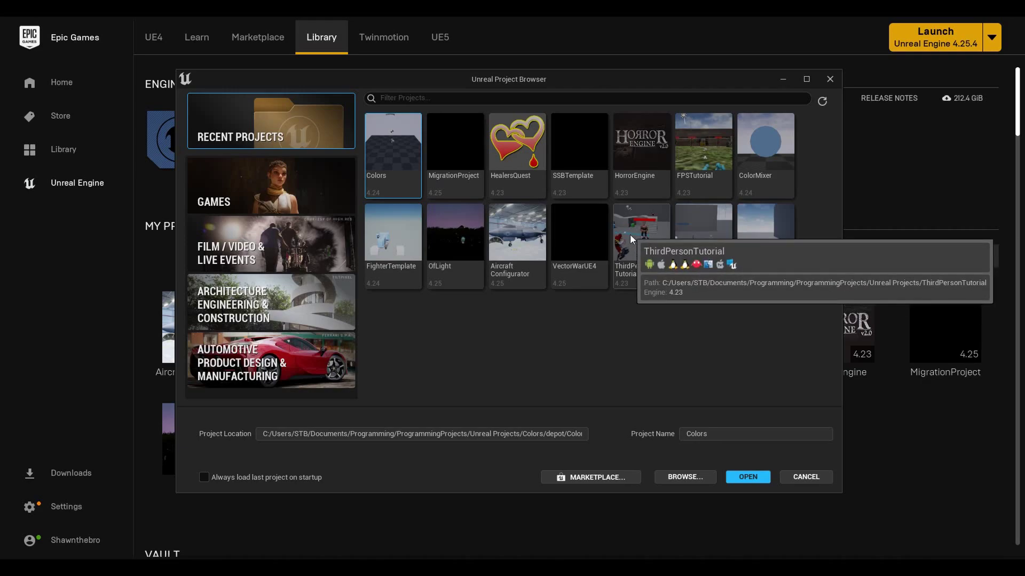
click(267, 170)
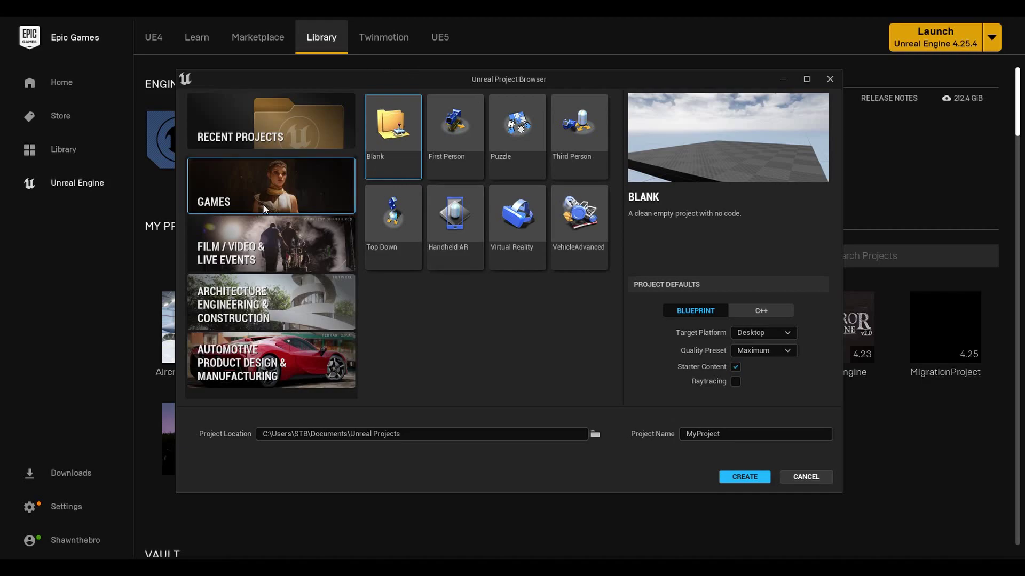
click(269, 302)
click(277, 359)
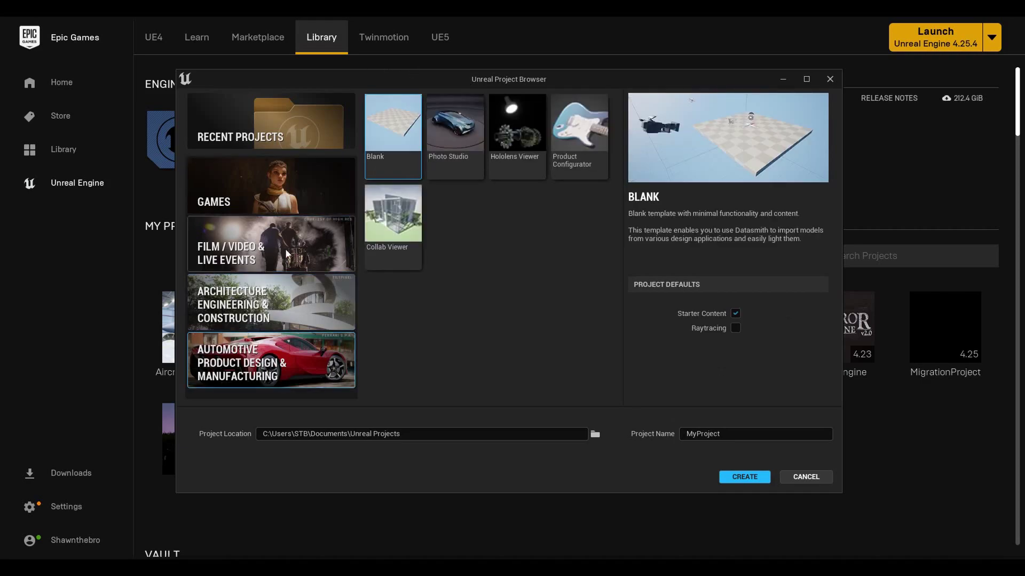
click(327, 190)
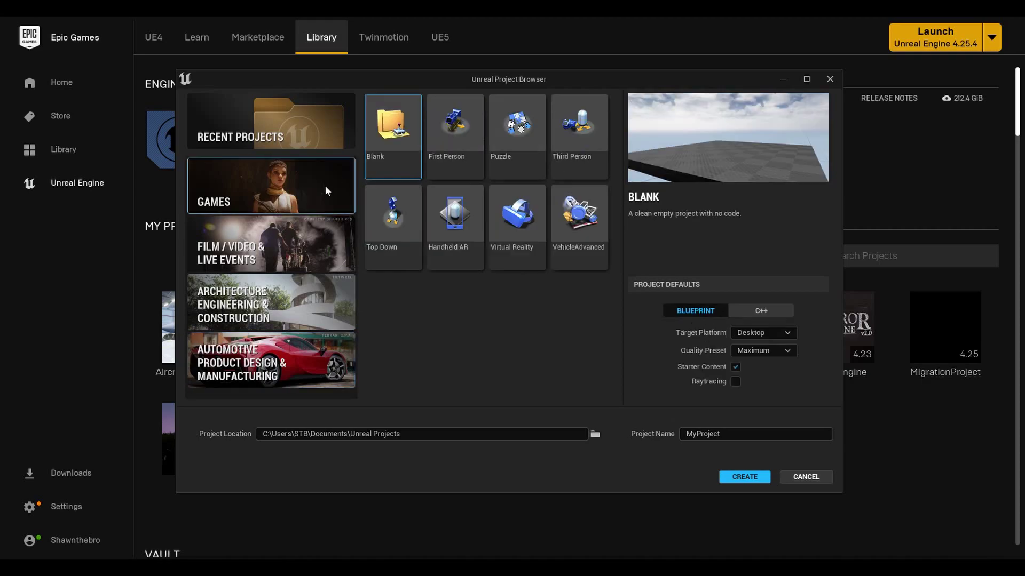
click(327, 247)
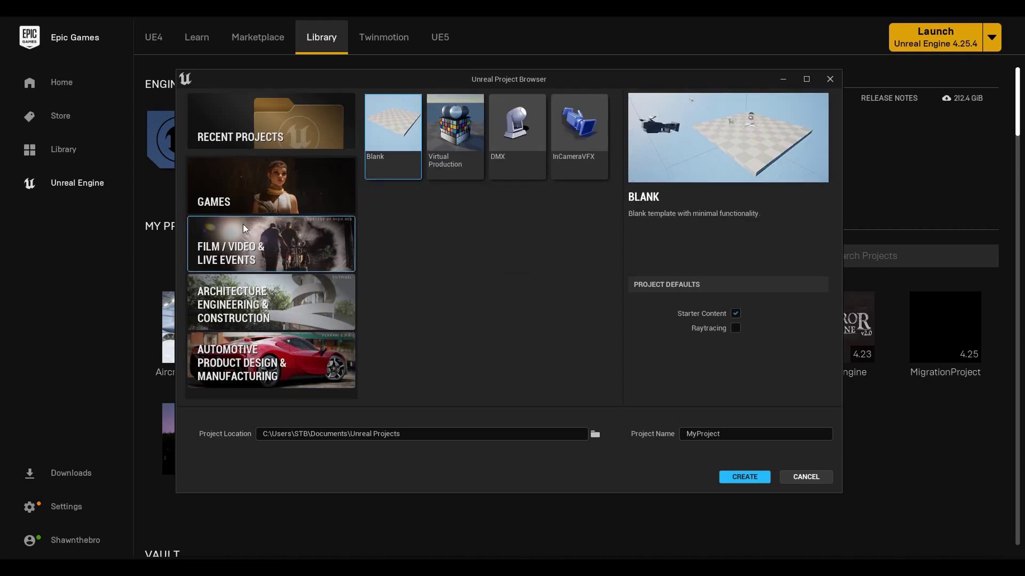
click(297, 293)
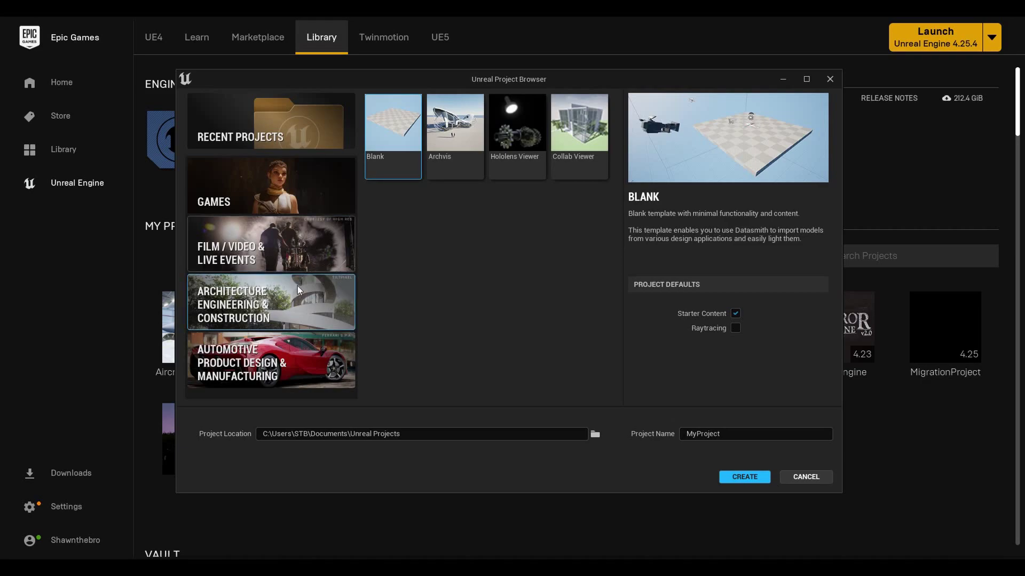
click(322, 352)
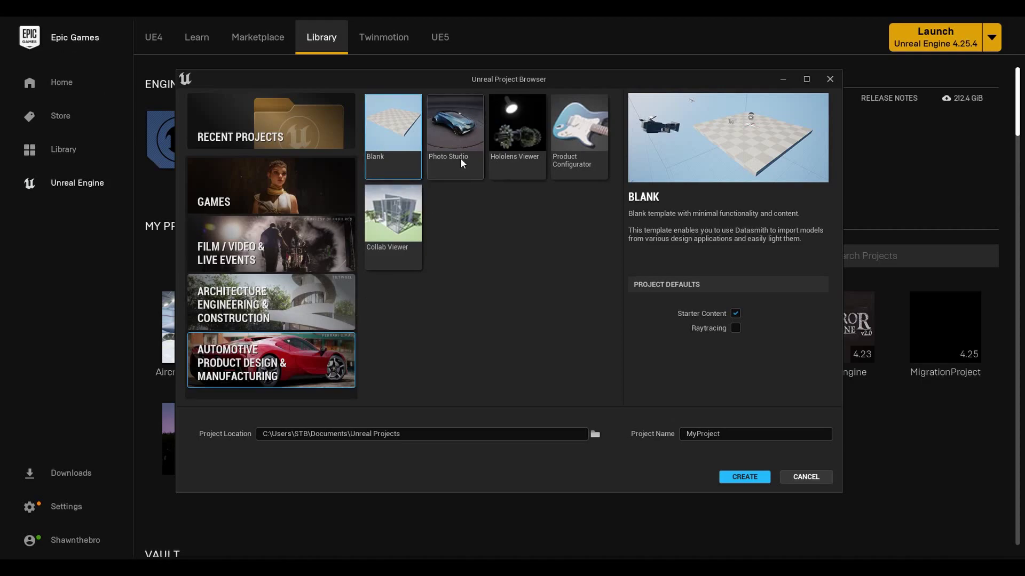
click(306, 181)
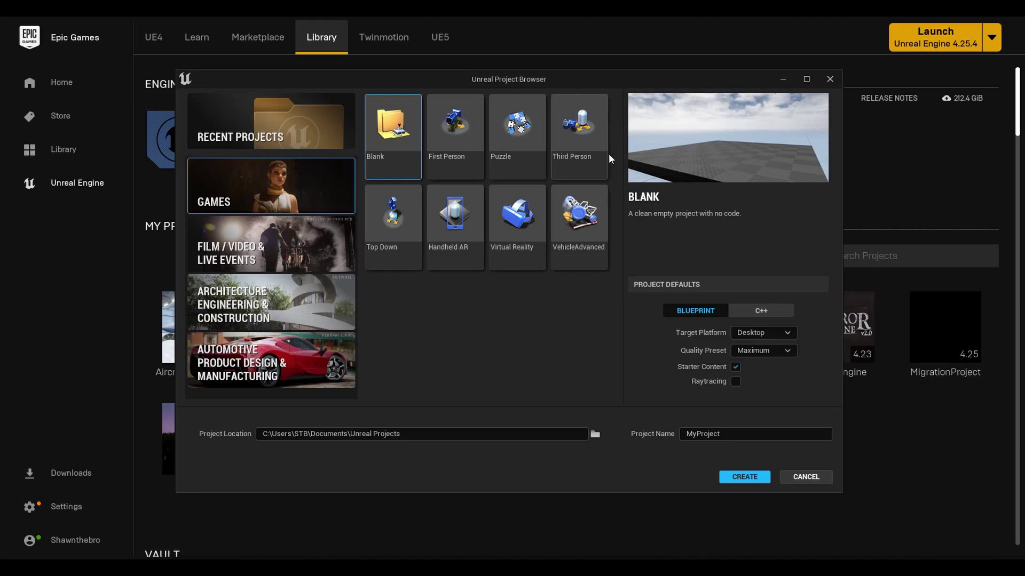
Step: Select the Third Person template and read through its description
click(586, 143)
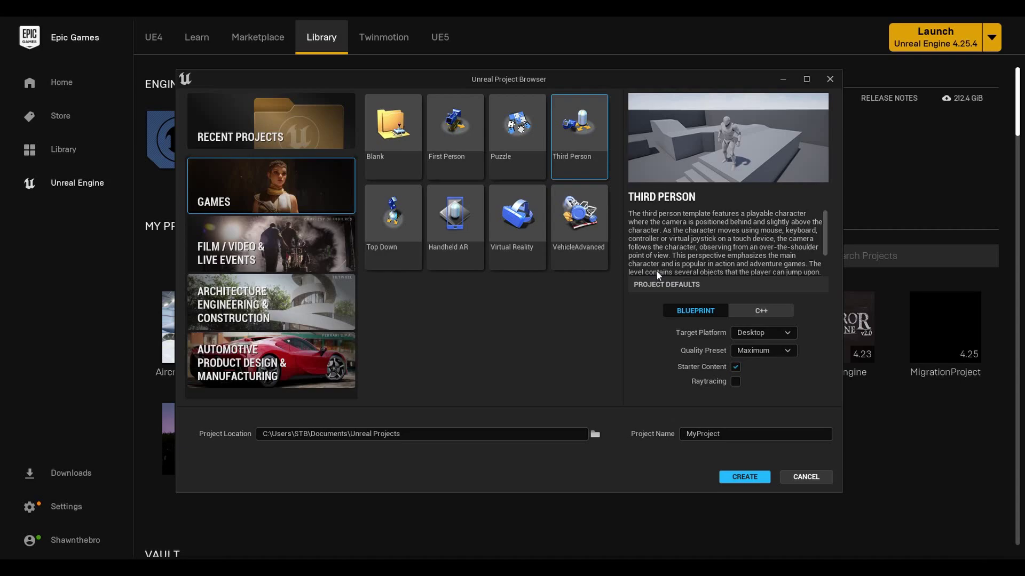
scroll(736, 217, down, 3)
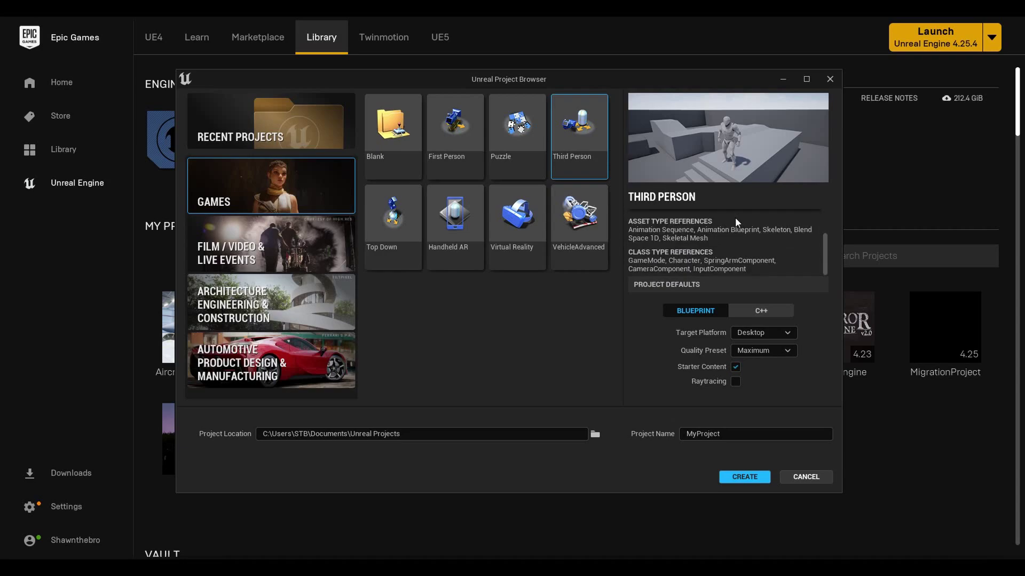
scroll(735, 219, up, 3)
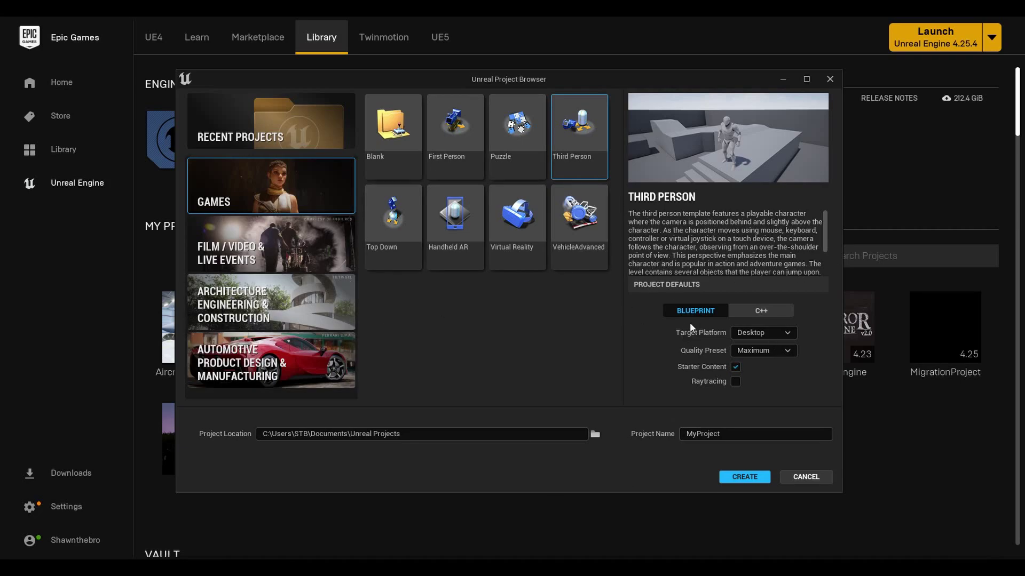
Step: Set the new project's type to C++ instead of Blueprint
click(742, 315)
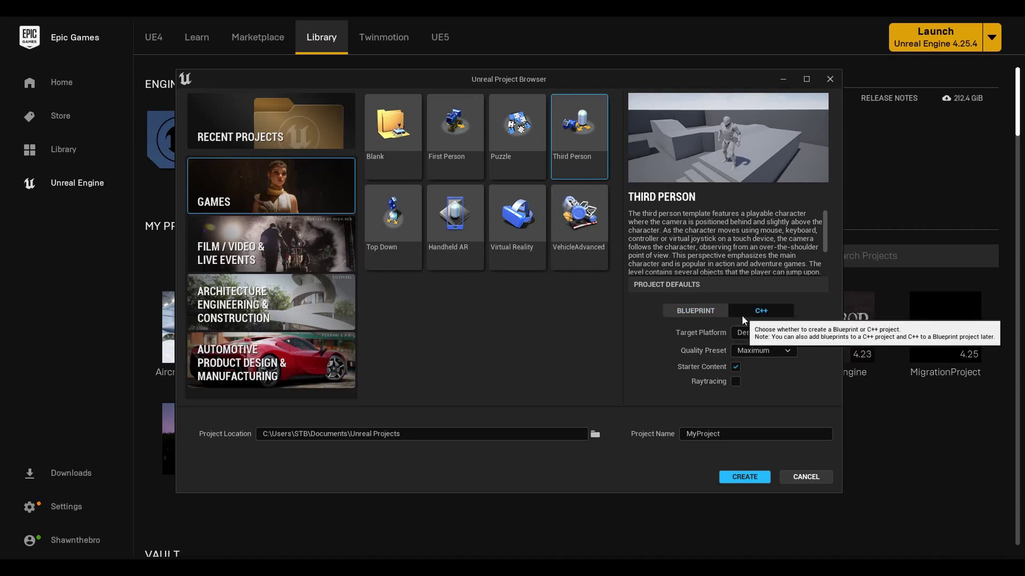
click(702, 311)
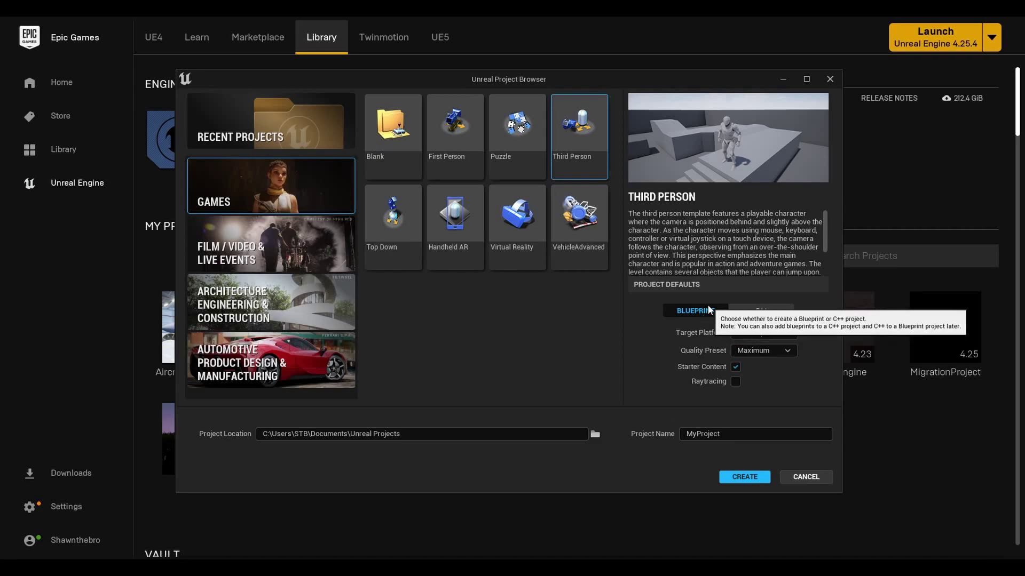
click(754, 312)
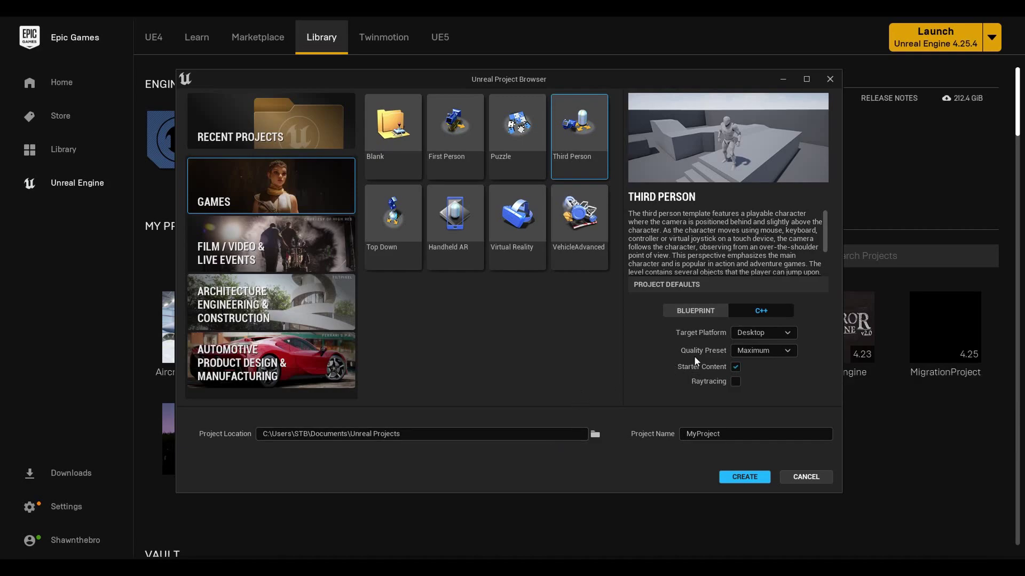
Step: Keep Desktop as the target platform and Maximum as the quality preset
click(770, 330)
click(770, 330)
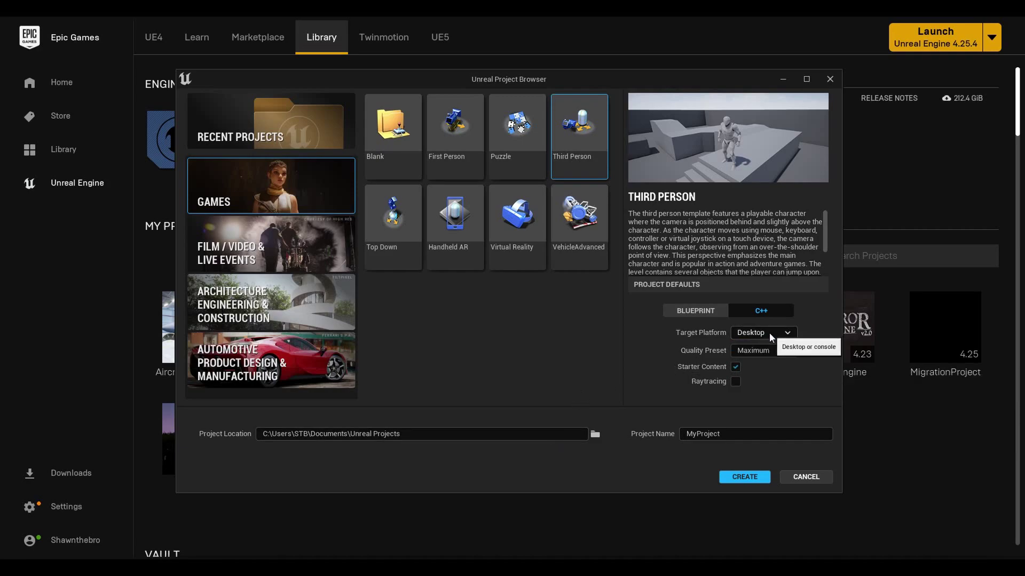
click(770, 332)
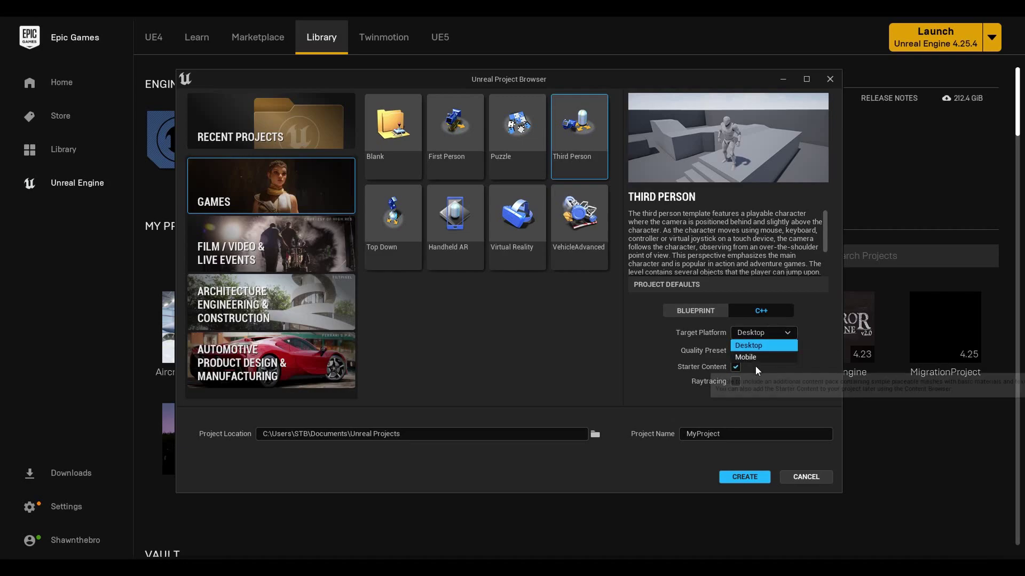
click(769, 345)
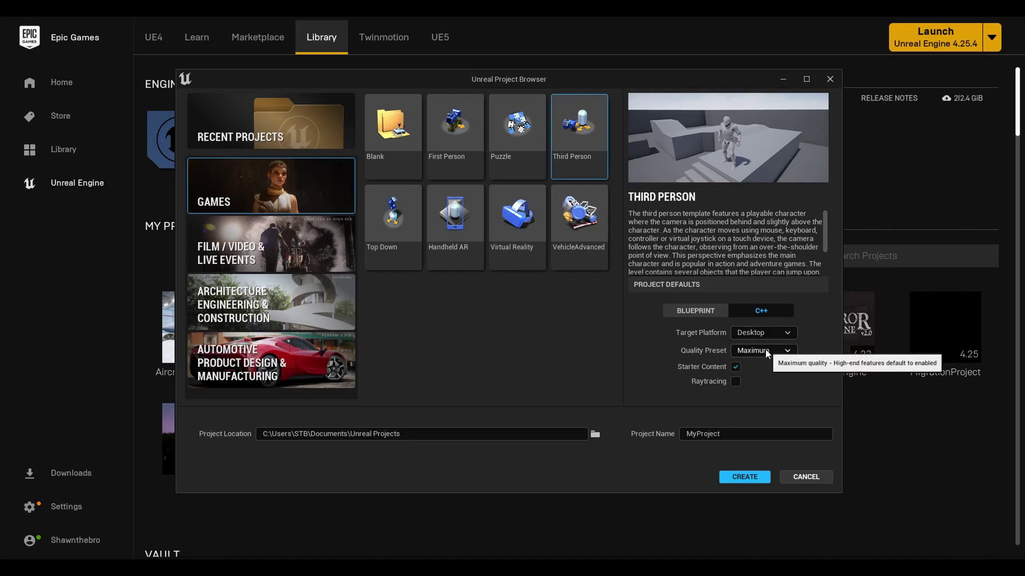
click(768, 351)
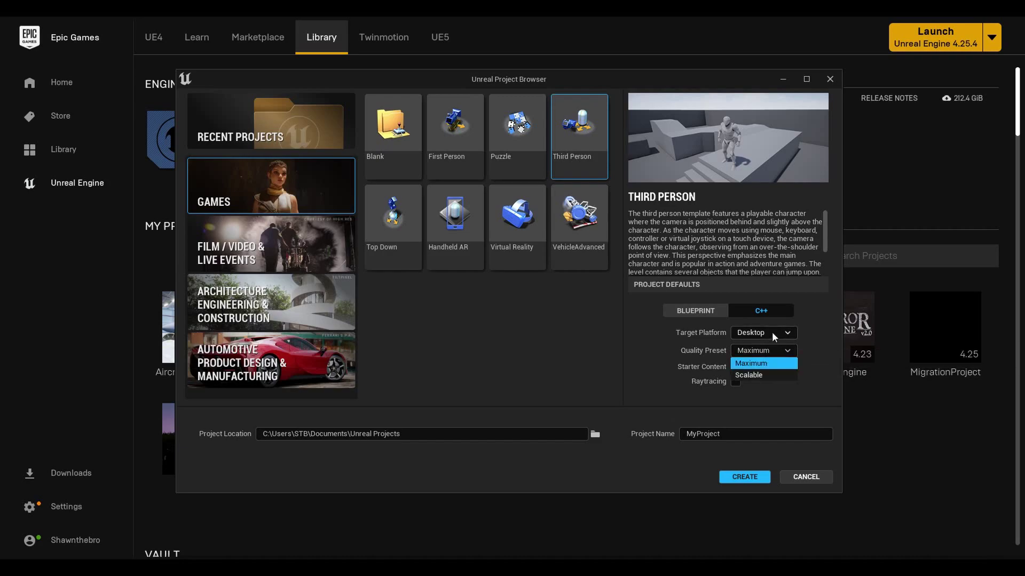
click(778, 353)
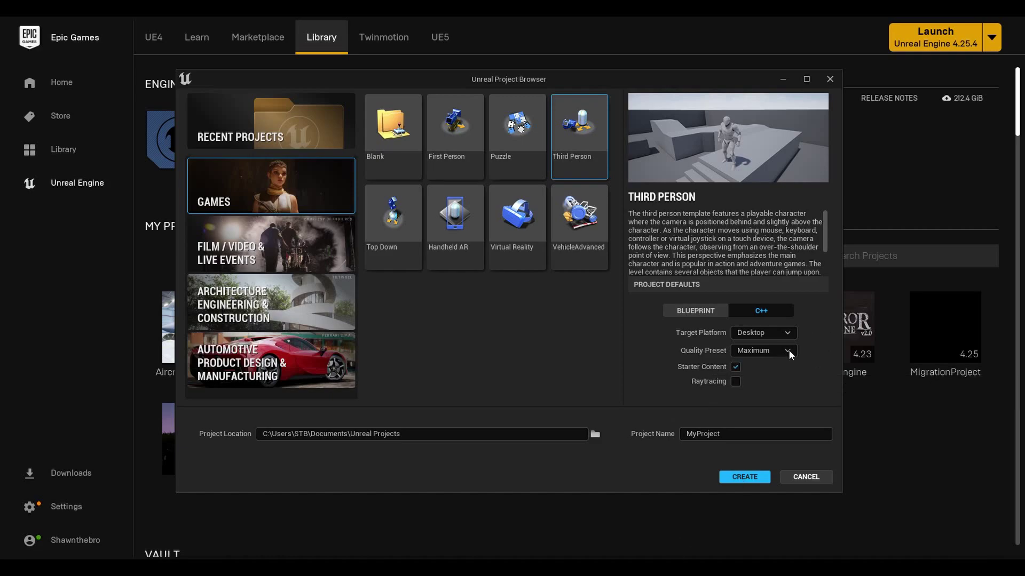
Step: Enable Raytracing and name the project SandboxUE5, keeping the default location
click(739, 382)
click(496, 435)
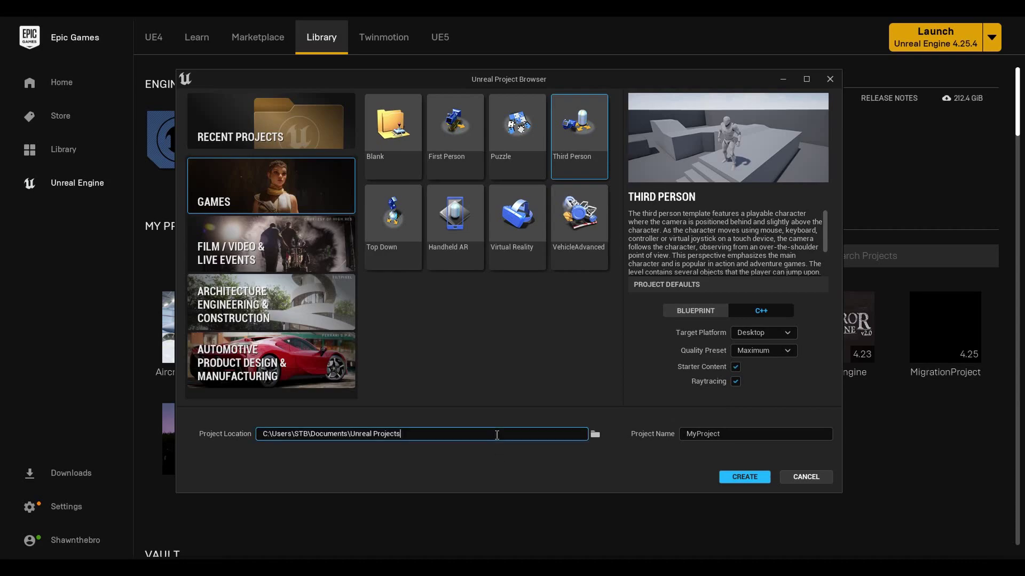
click(742, 431)
click(730, 431)
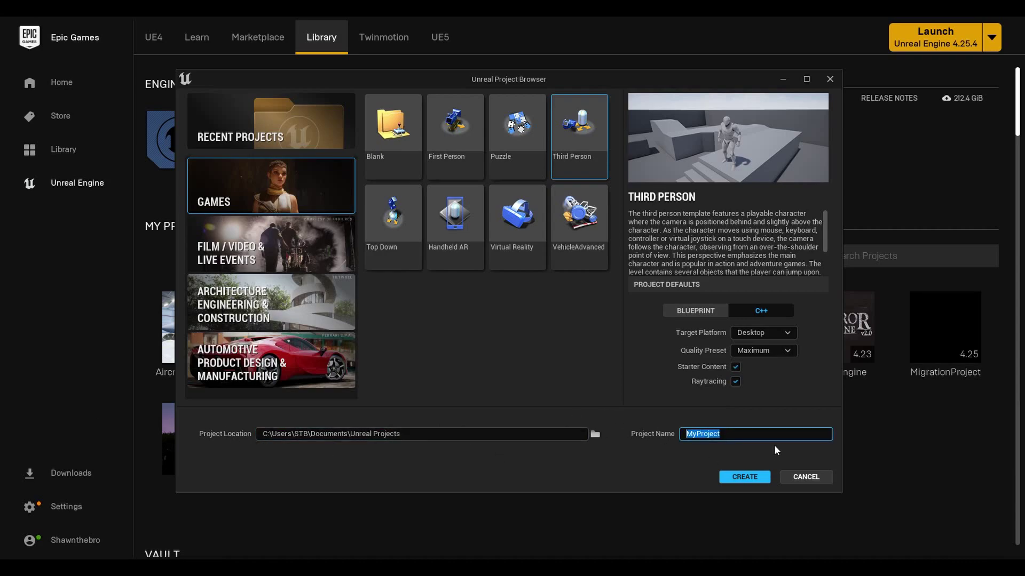
text(DefaultUE)
key(BackSpace)
key(BackSpace)
key(BackSpace)
key(BackSpace)
key(BackSpace)
key(BackSpace)
key(BackSpace)
key(BackSpace)
key(BackSpace)
text(SandboxUE5)
mouse_move(506, 568)
Step: Create the SandboxUE5 project and wait for its solution to open in Visual Studio
click(733, 473)
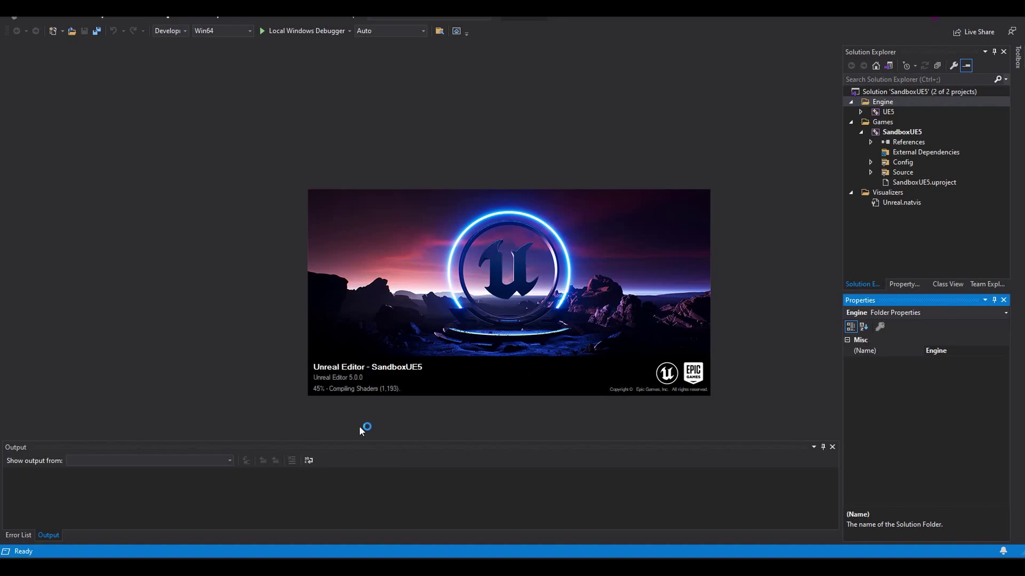
Step: Bring Visual Studio in front of the Unreal Editor splash screen
click(219, 174)
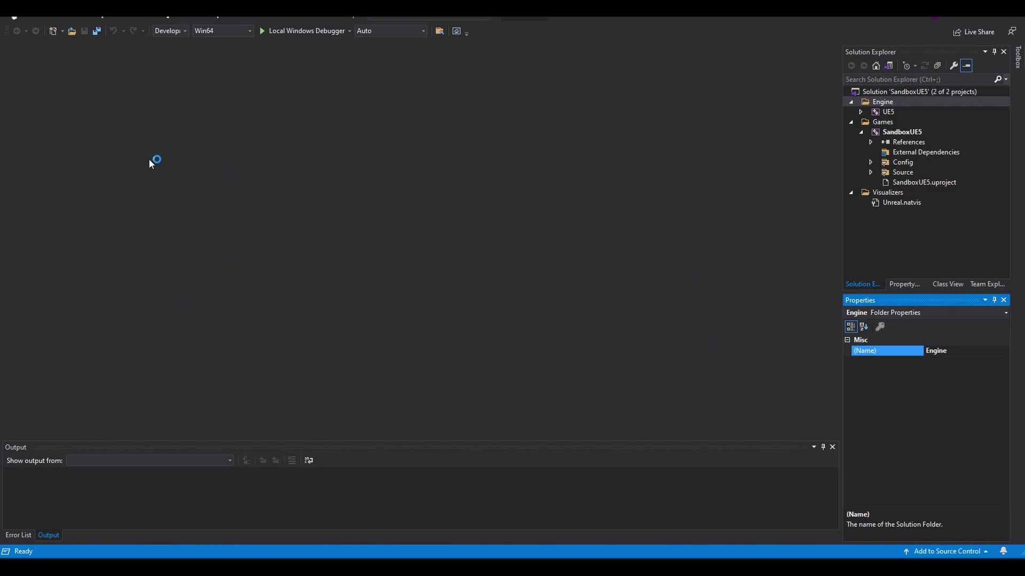
key(ctrl+Print)
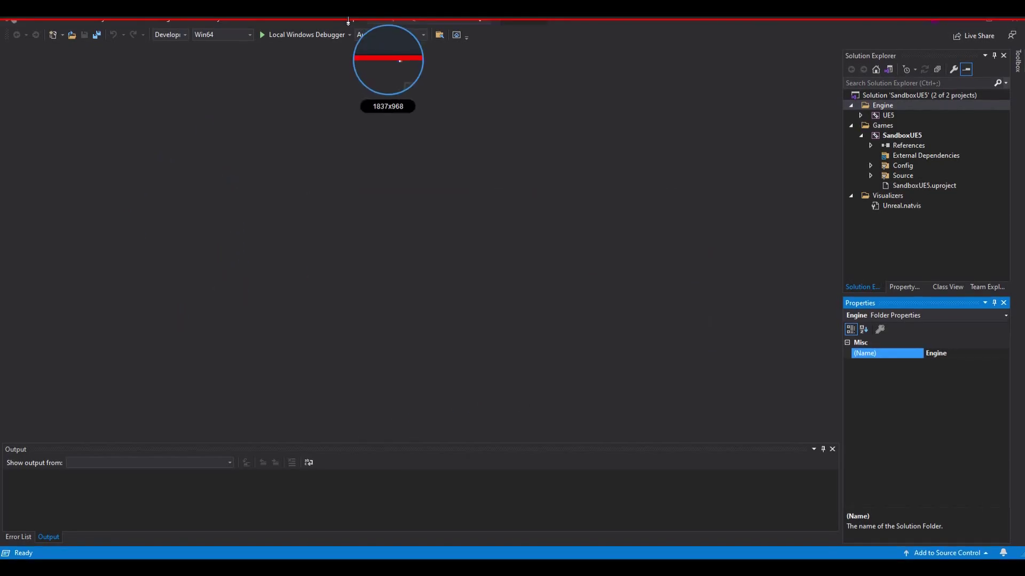
click(348, 20)
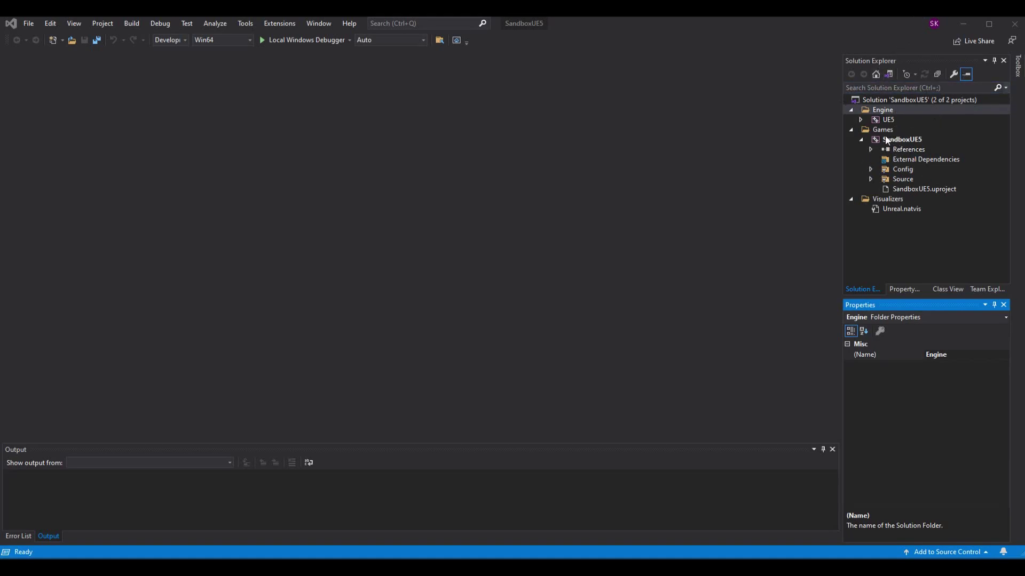
Step: Inspect the UE5 and SandboxUE5 projects in Solution Explorer, leaving SandboxUE5 selected
click(899, 140)
right_click(903, 141)
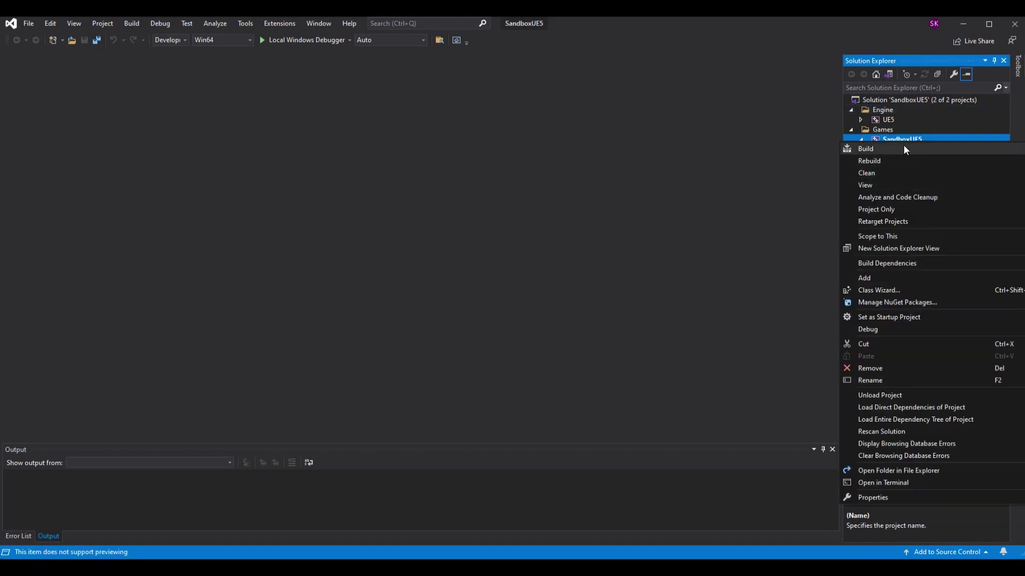
click(903, 139)
click(898, 120)
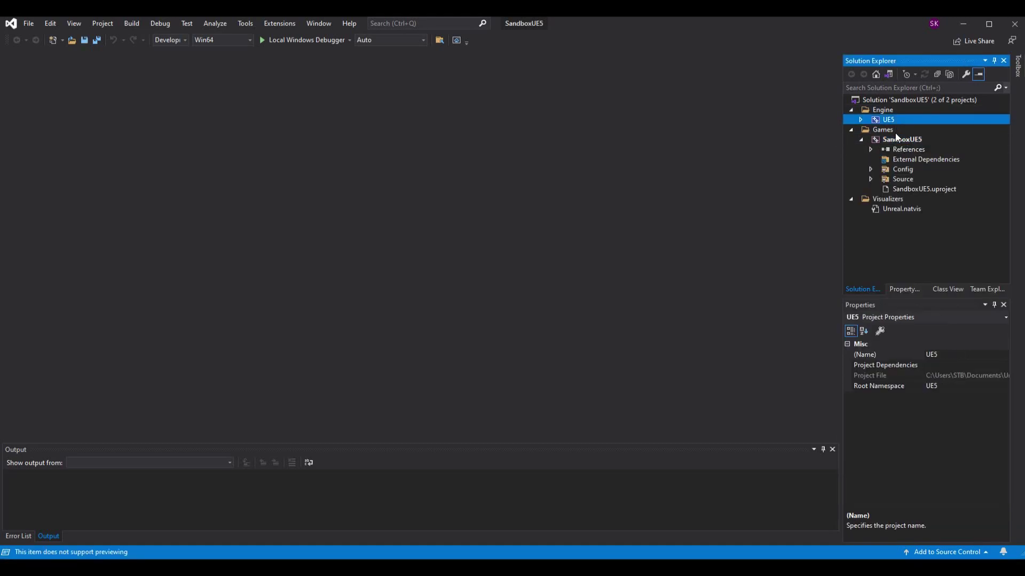
click(959, 139)
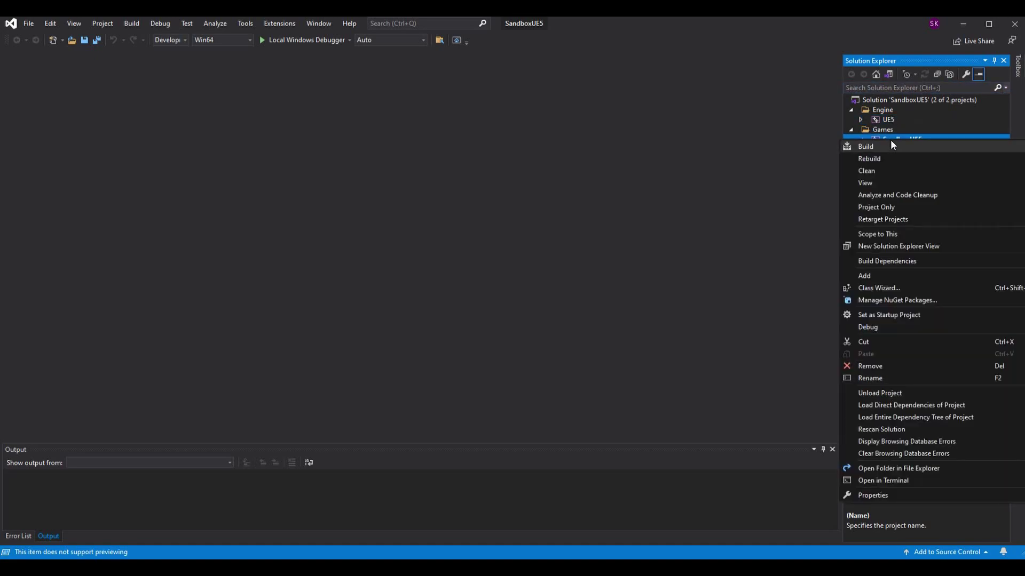
Step: Set SandboxUE5 as the startup project, leaving the Development configuration unchanged
click(887, 315)
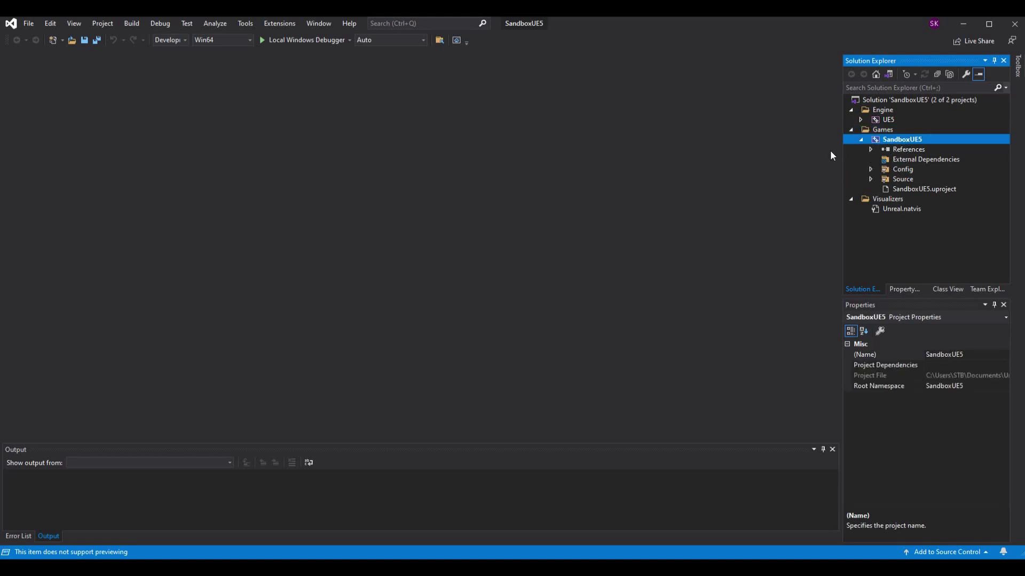
click(185, 40)
click(186, 43)
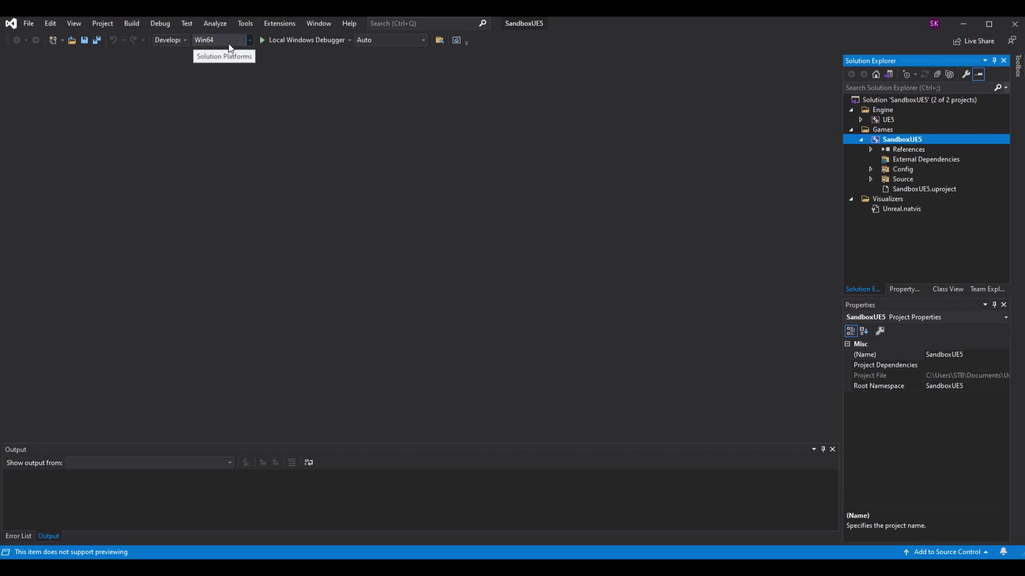
Step: Switch the solution configuration to DebugGame Editor, keeping Win64 as the platform
click(173, 44)
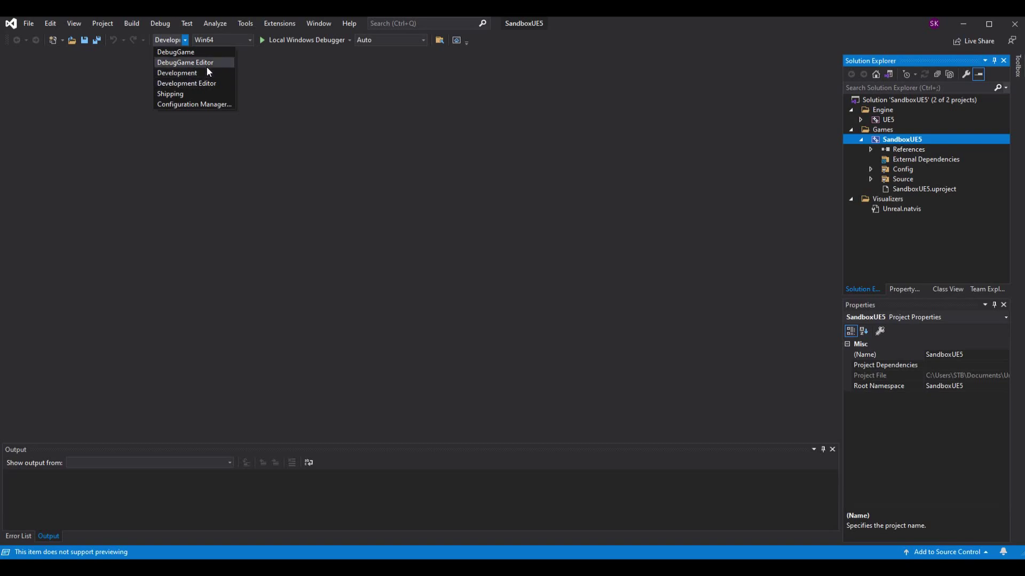
click(207, 63)
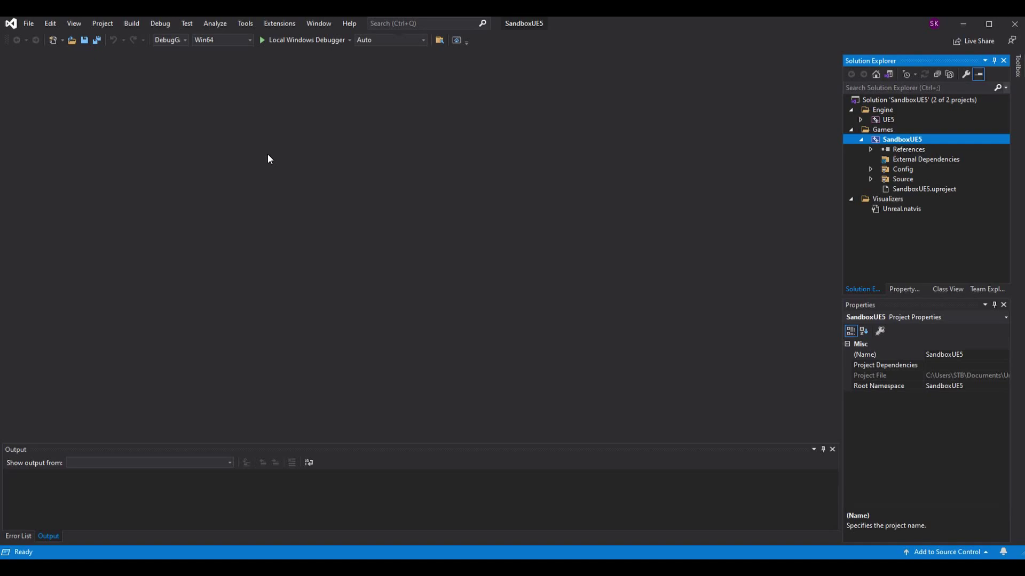
click(245, 38)
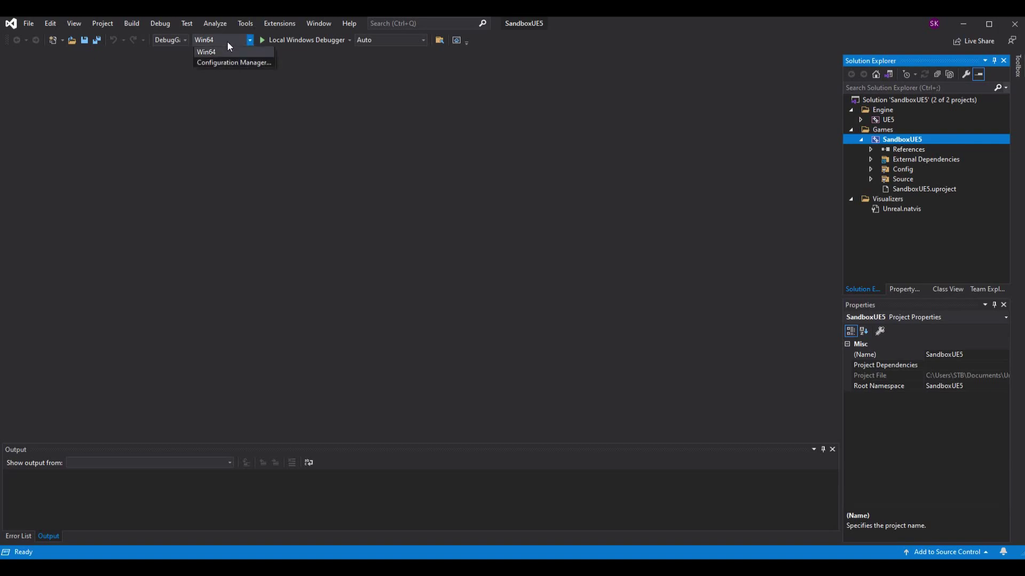
click(219, 37)
click(217, 37)
click(287, 109)
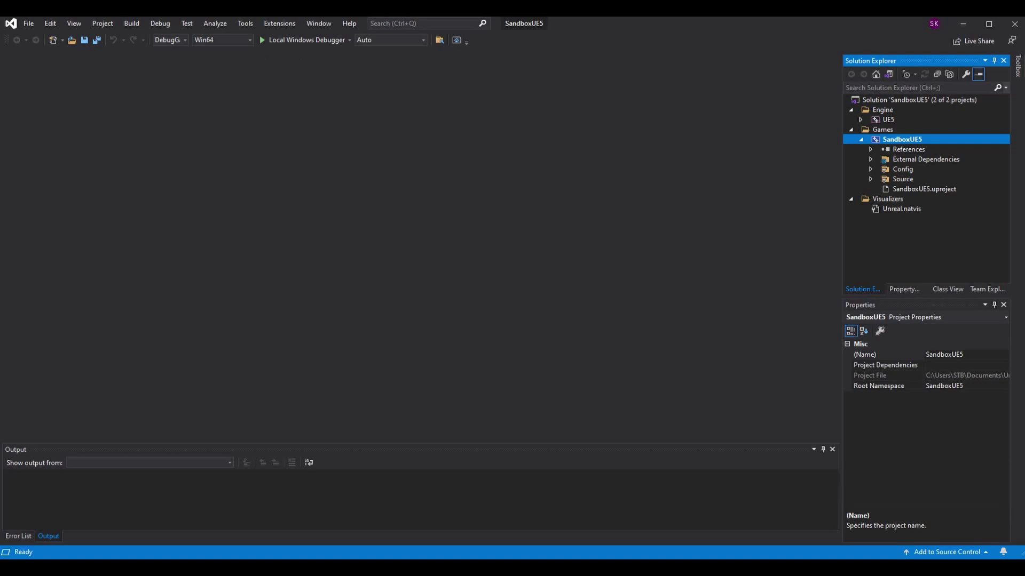
click(871, 180)
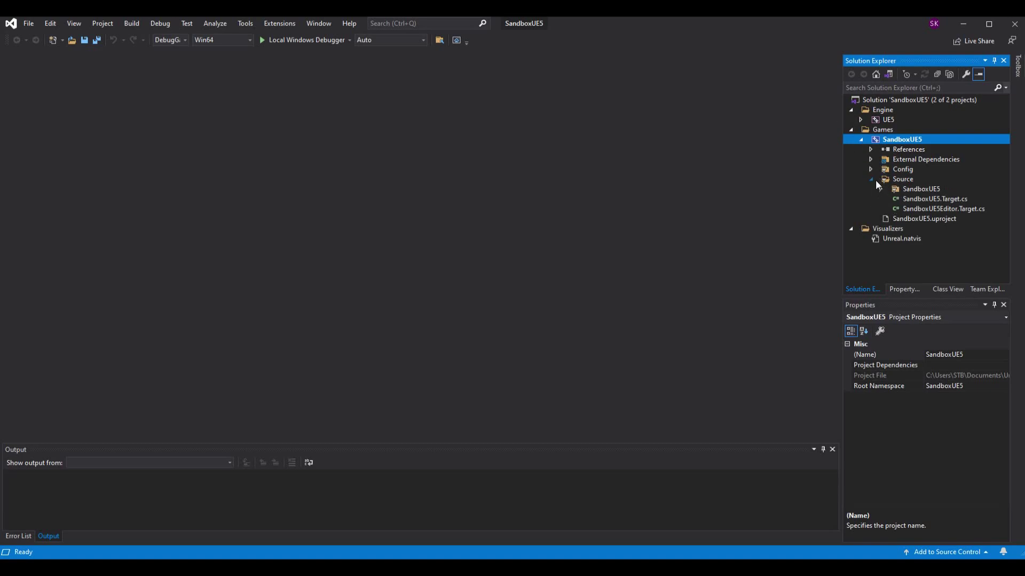
click(881, 188)
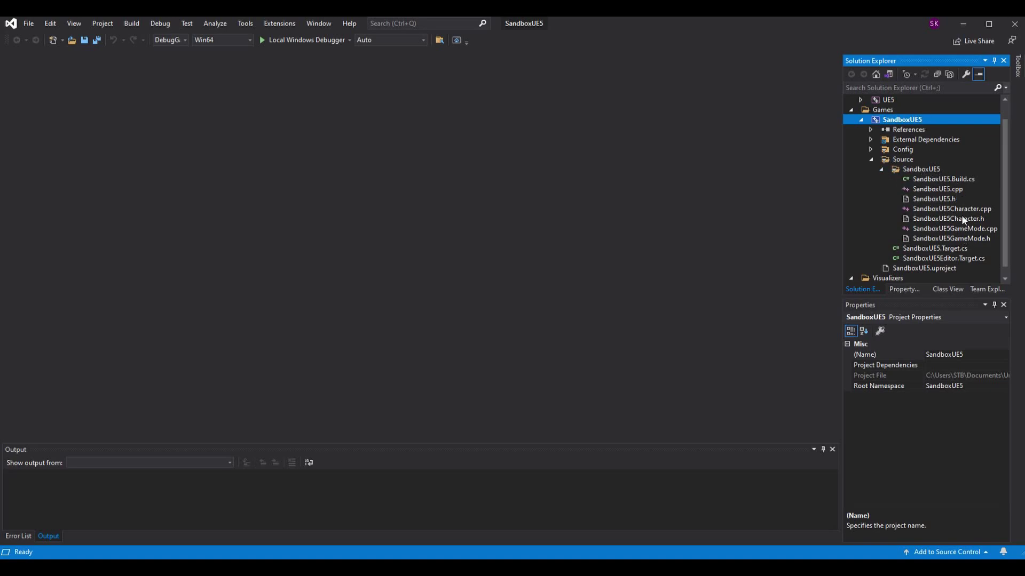
click(931, 209)
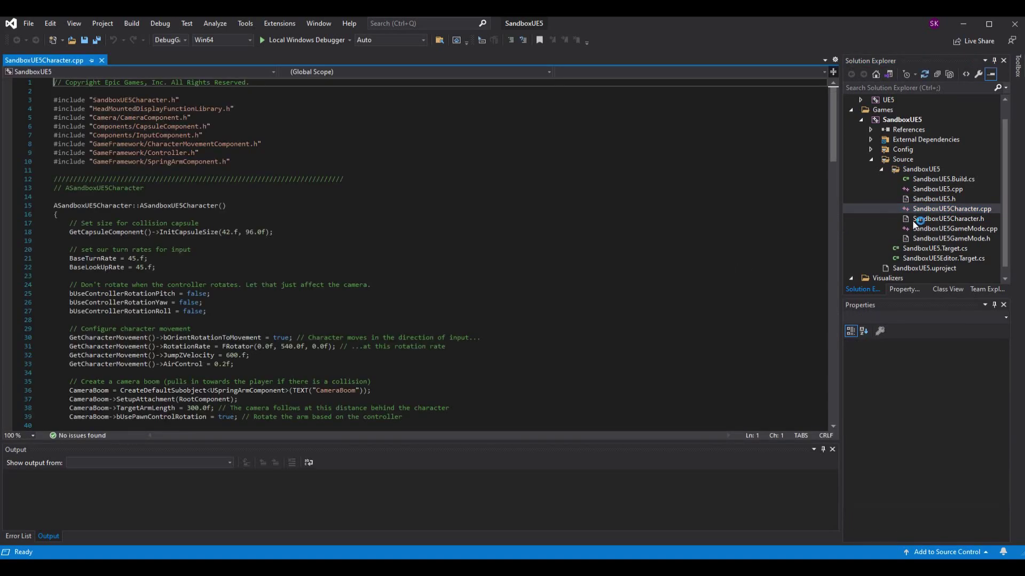
double_click(929, 218)
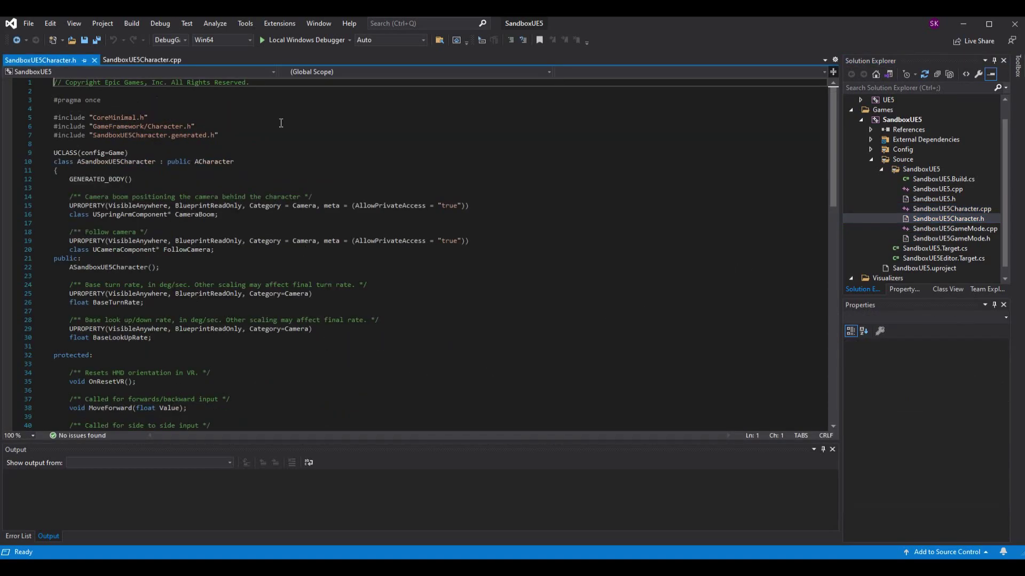
click(275, 82)
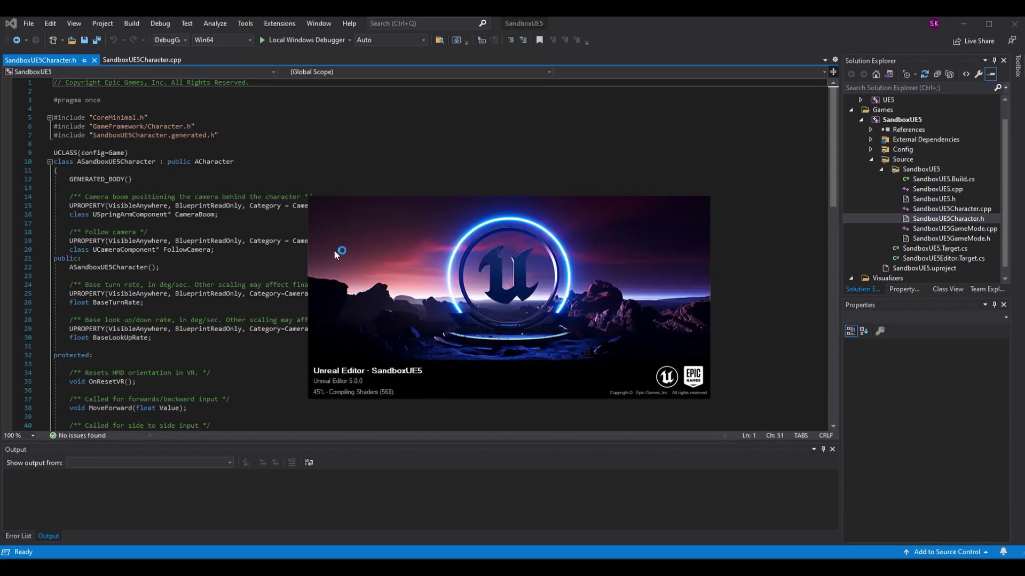
click(265, 214)
scroll(267, 214, down, 5)
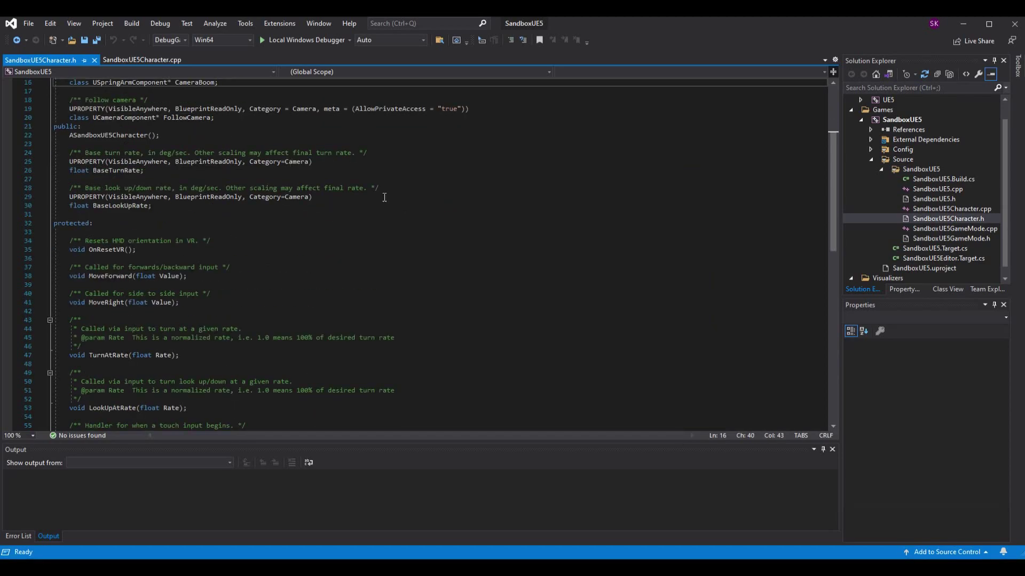
scroll(402, 250, down, 9)
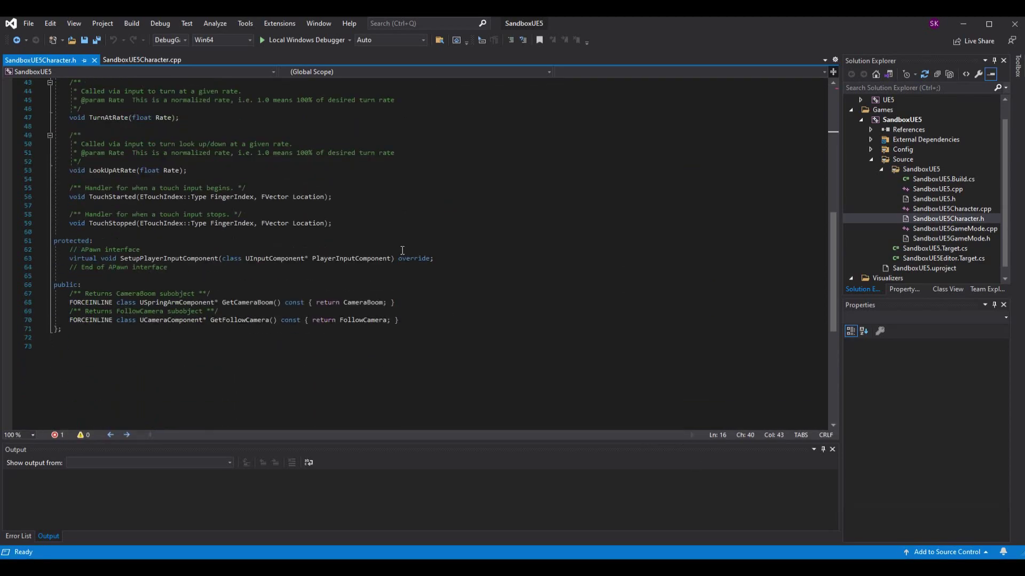
scroll(402, 250, up, 4)
scroll(315, 283, up, 1)
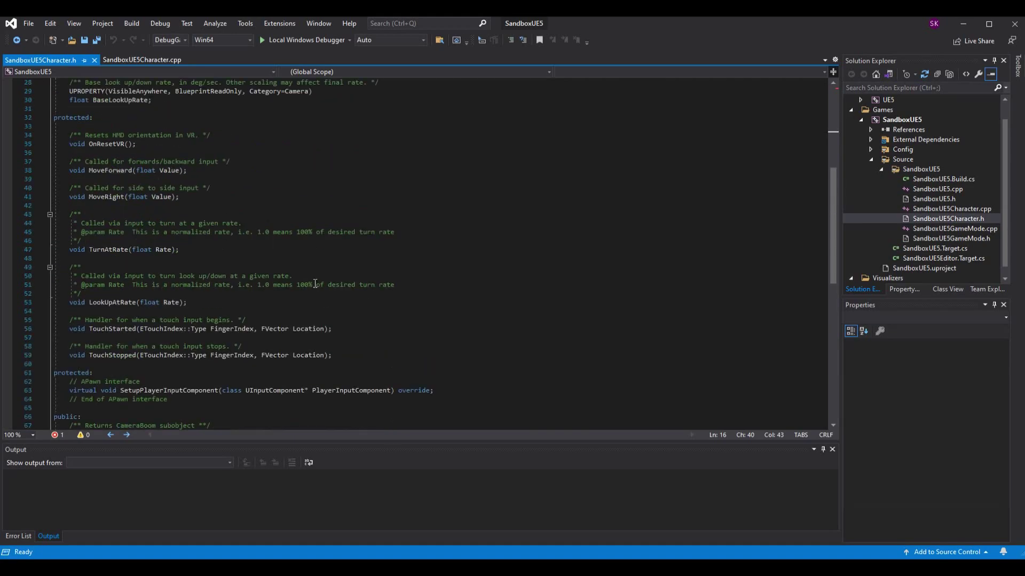
scroll(315, 283, up, 9)
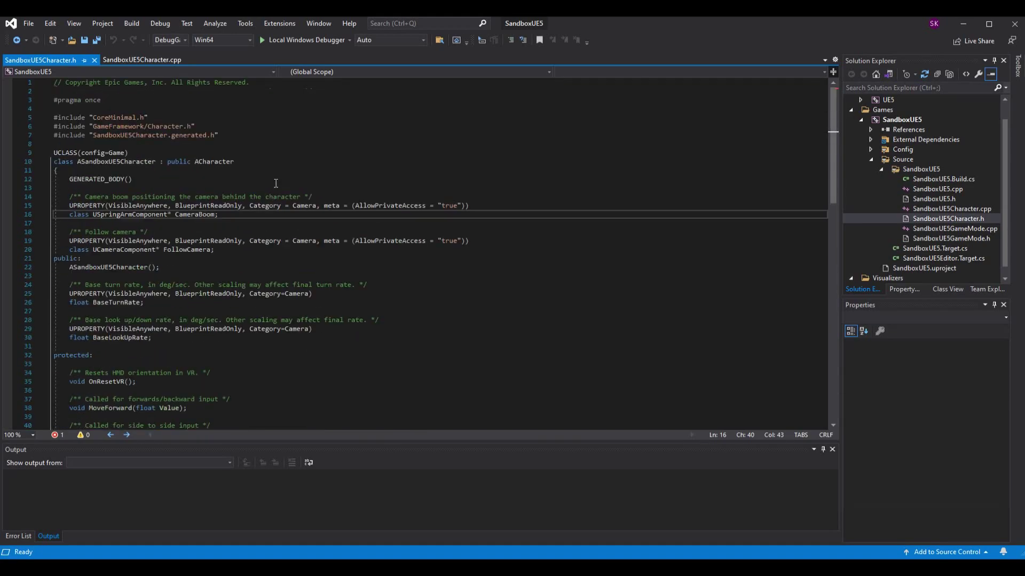
Step: Open SandboxUE5Character.cpp, scroll through its implementation, and return to the top
click(138, 63)
scroll(518, 219, down, 6)
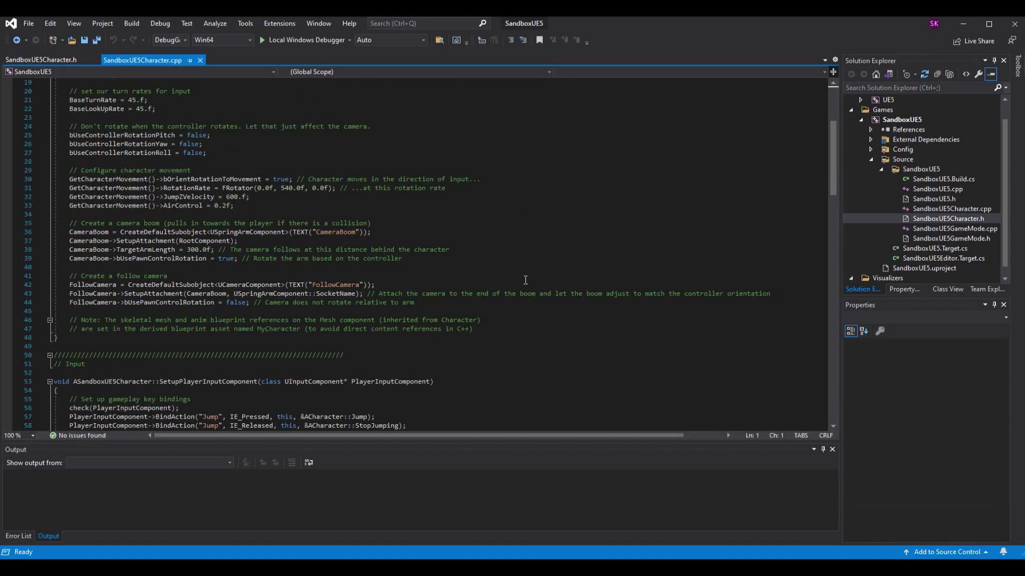
scroll(526, 277, down, 10)
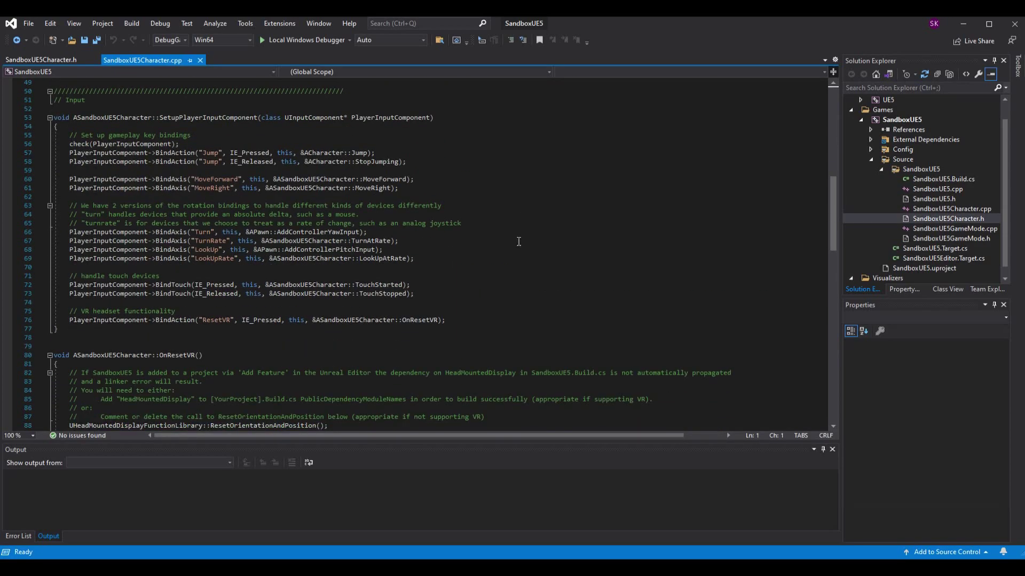
scroll(516, 242, down, 5)
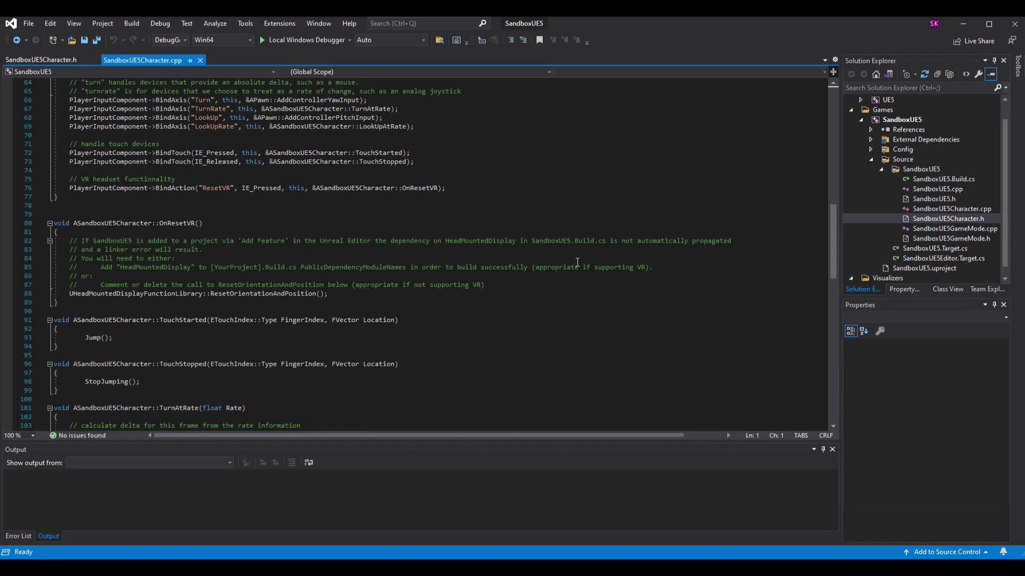
scroll(400, 292, down, 16)
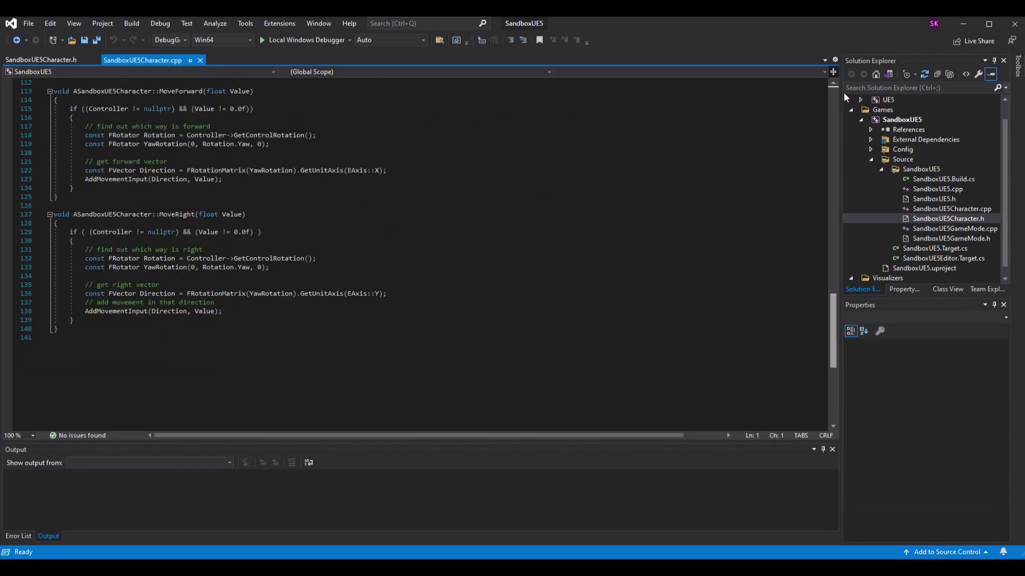
scroll(825, 78, up, 20)
scroll(319, 207, down, 8)
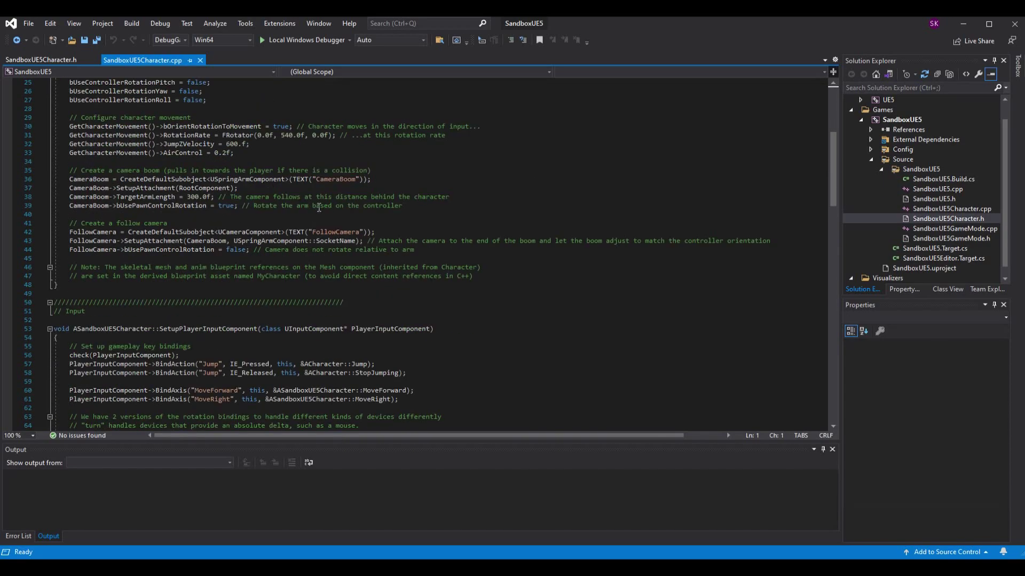
scroll(319, 207, down, 18)
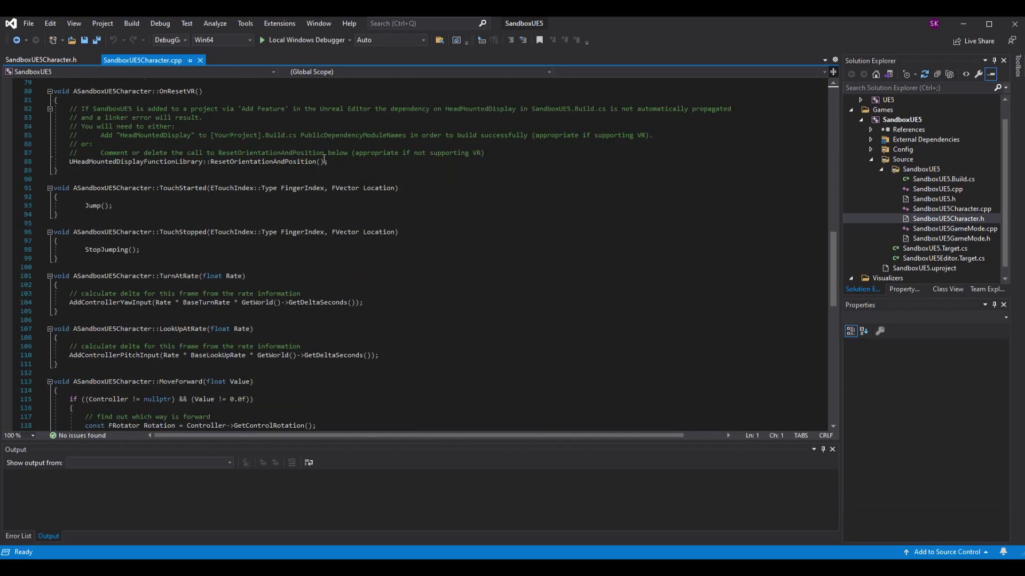
scroll(324, 159, down, 8)
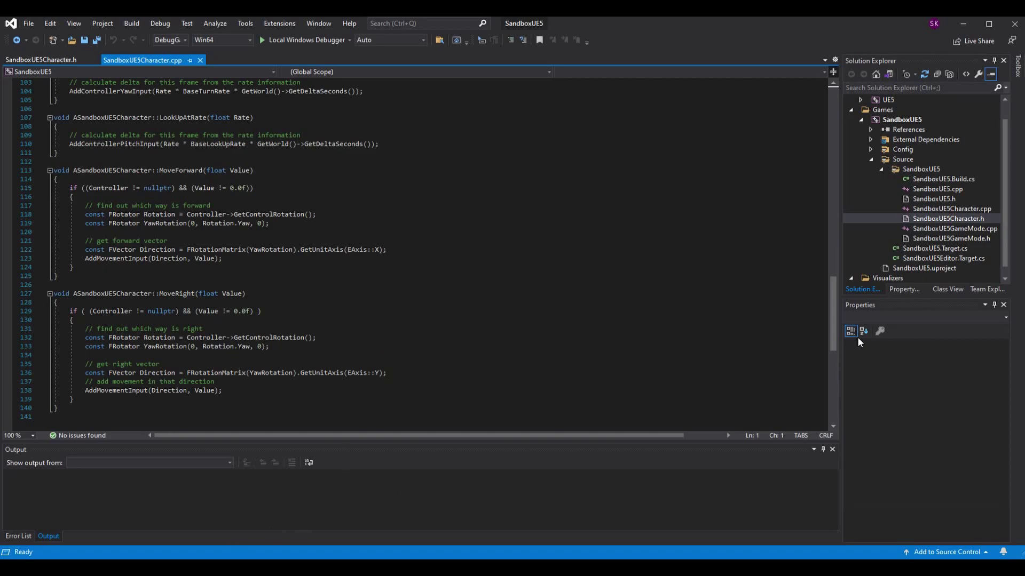
drag(833, 343, 857, 116)
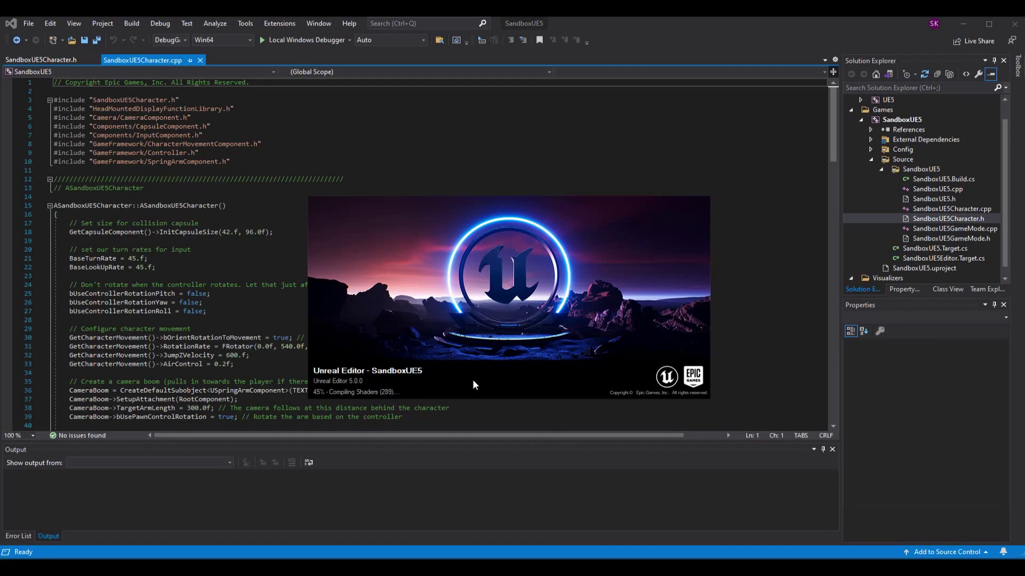
Step: Let the SandboxUE5 project finish loading into the editor on ThirdPersonExampleMap
click(246, 77)
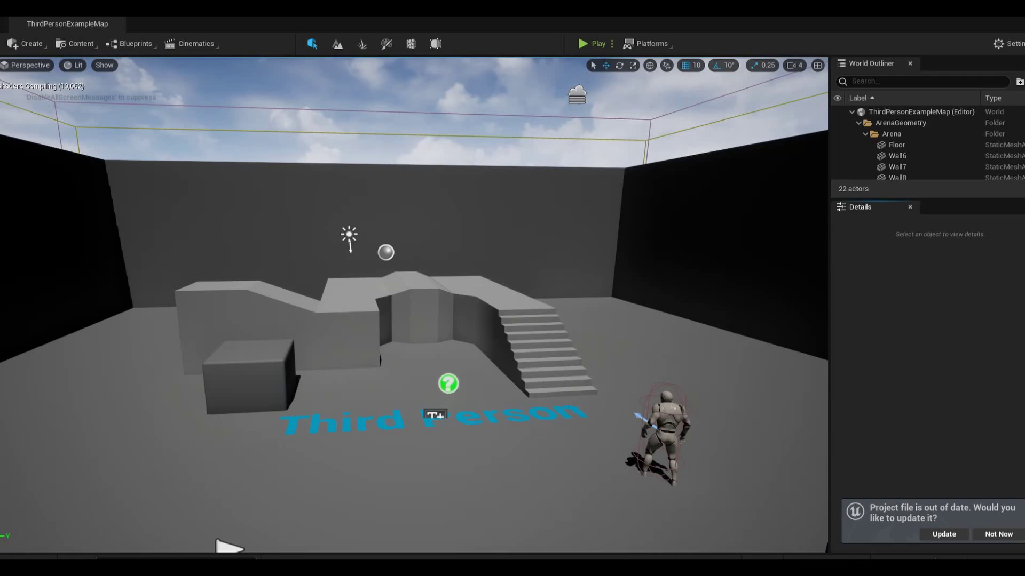
Step: Update the out-of-date SandboxUE5.uproject, then resize the editor window to fill the screen
click(943, 534)
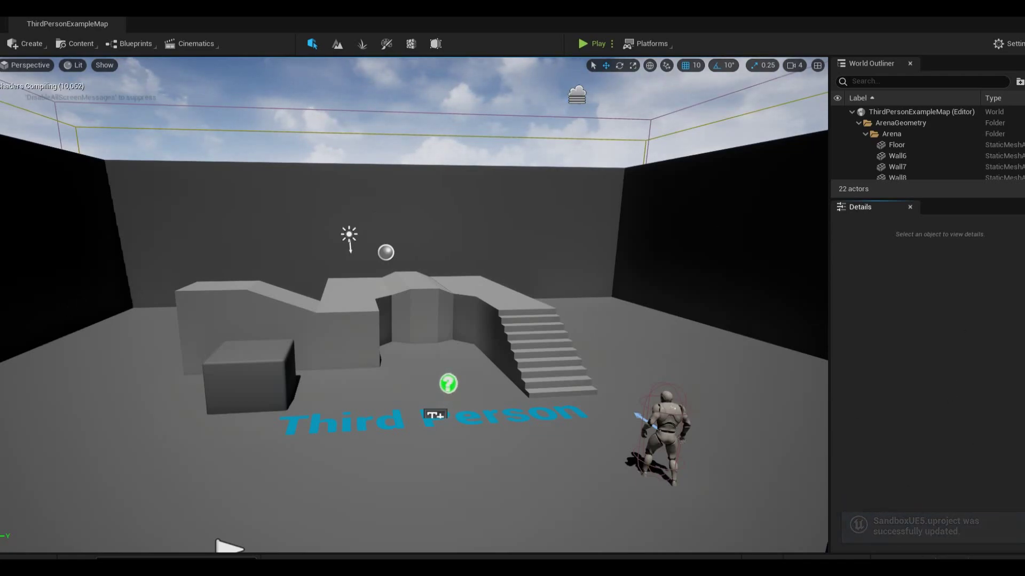
double_click(196, 21)
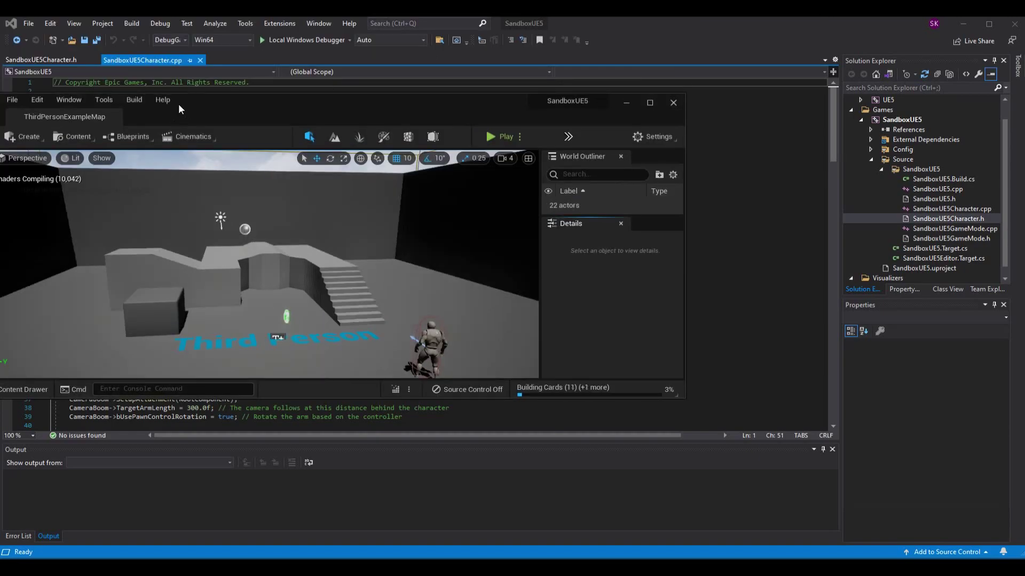
drag(212, 104, 234, 31)
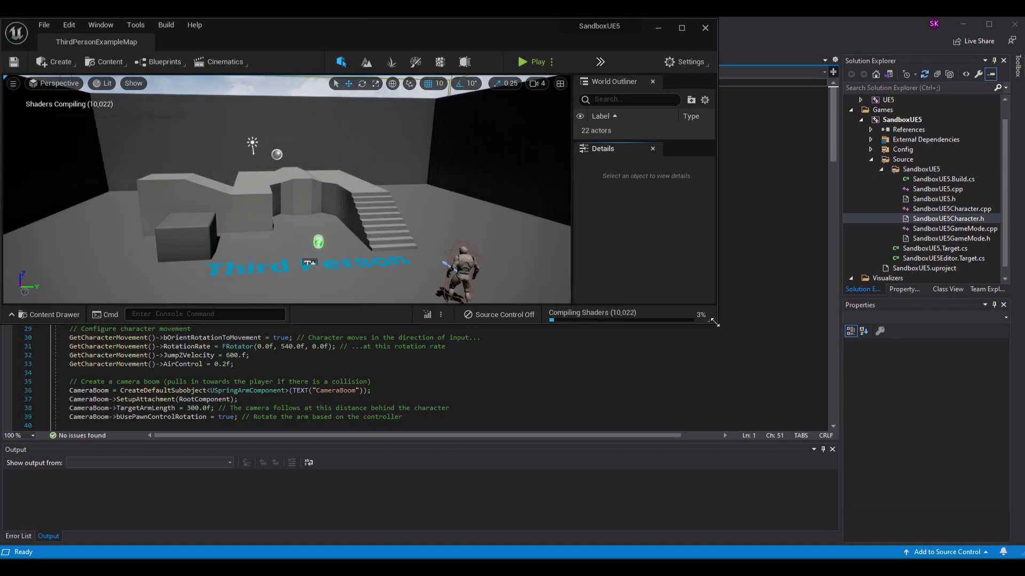
drag(717, 322, 1021, 555)
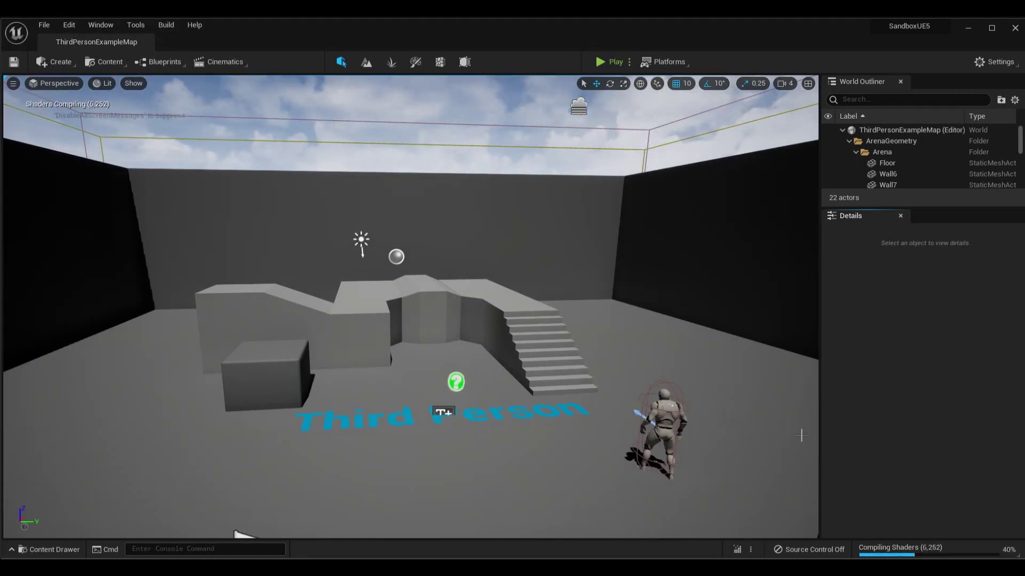
Step: Look around the arena, then start Play-in-Editor with Alt+P and run the mannequin forward
right_drag(333, 191, 315, 205)
scroll(875, 173, down, 5)
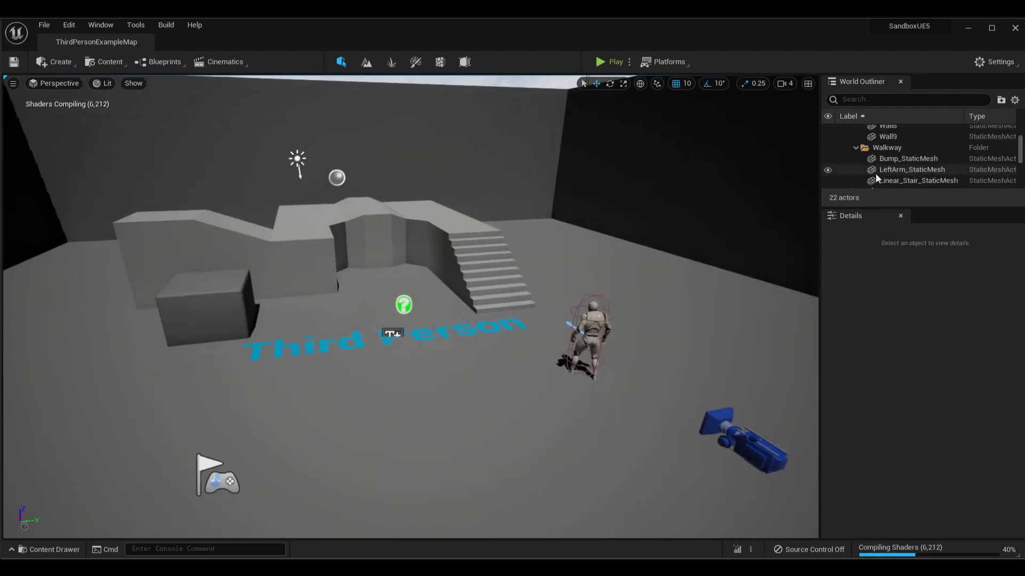
scroll(876, 172, up, 5)
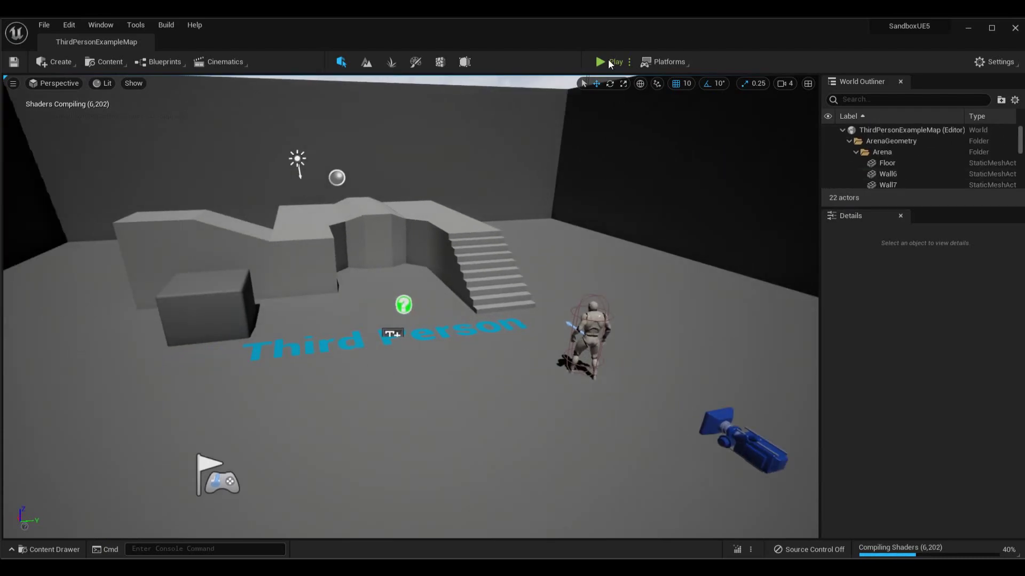
key(alt+p)
key(w)
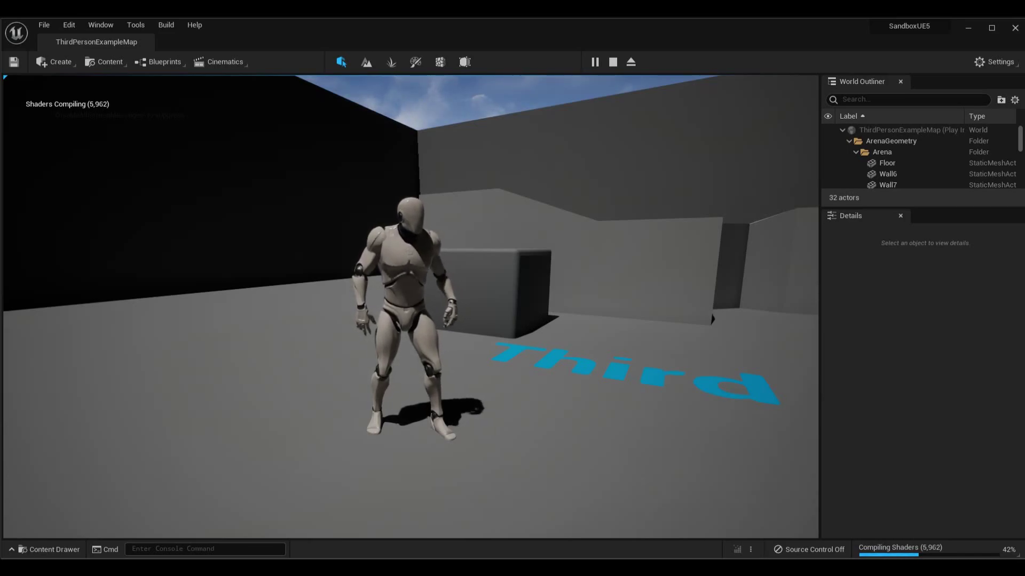
Step: Run the mannequin with W toward the stairs and across the arena
key(w)
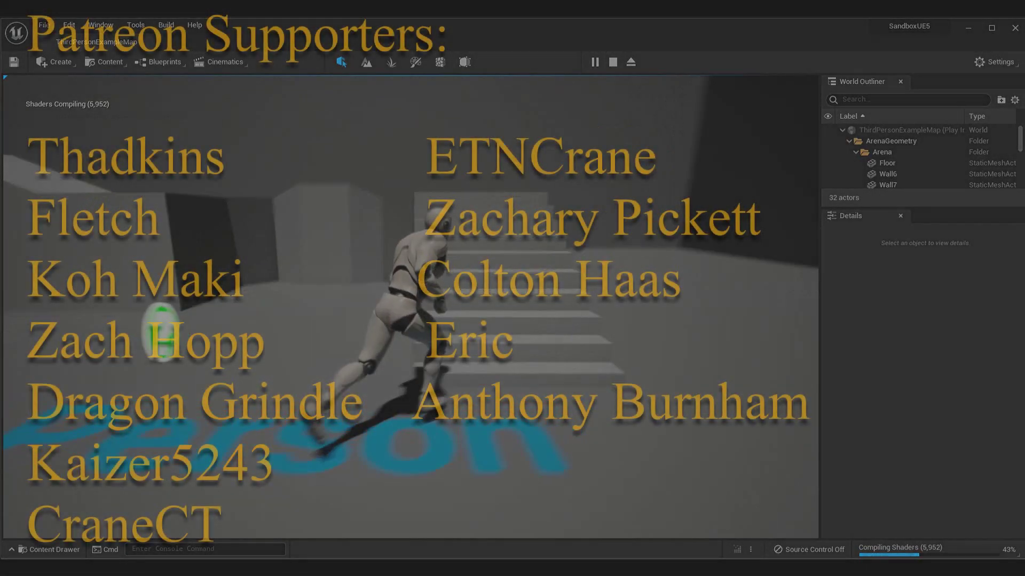
key(w)
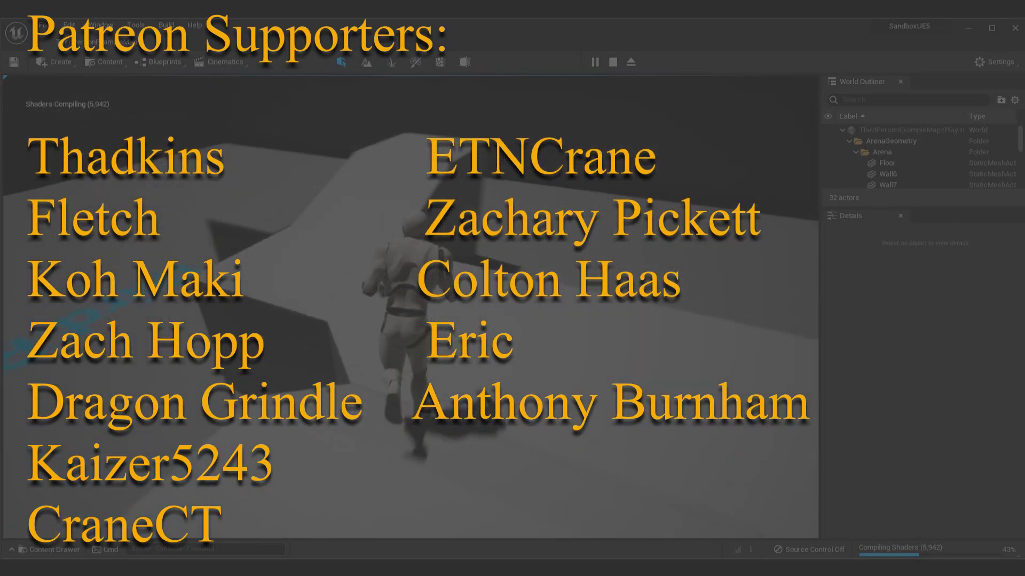